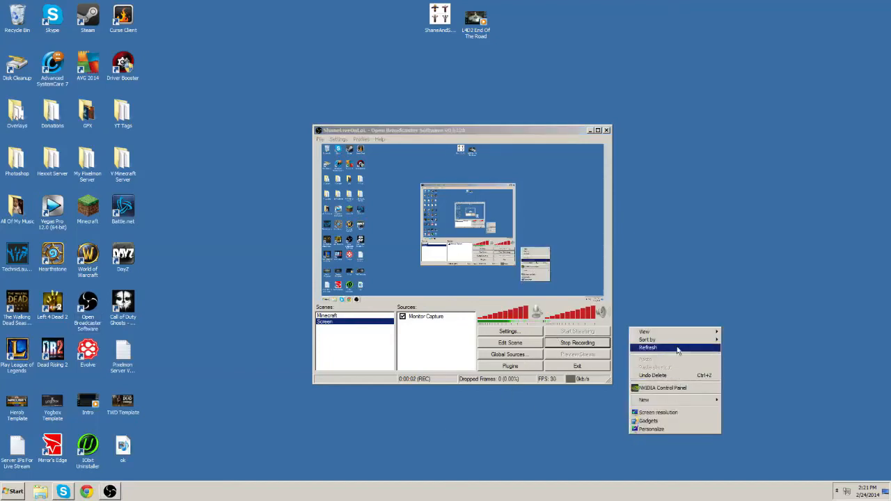
# Step: Hide the desktop icons and select the Monitor Capture source in the Screen scene
pyautogui.click(749, 382)
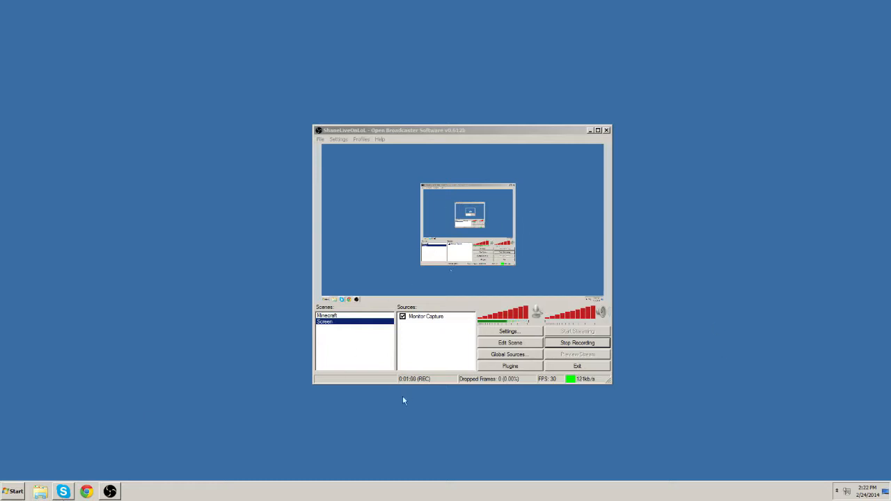
pyautogui.click(433, 319)
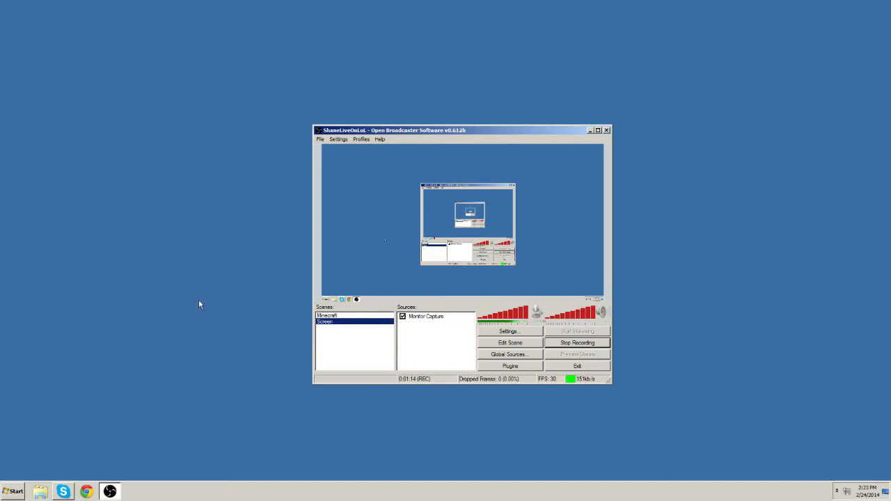
# Step: Bring up the OBS Settings window, repositioned, ready to switch category pages
pyautogui.click(505, 331)
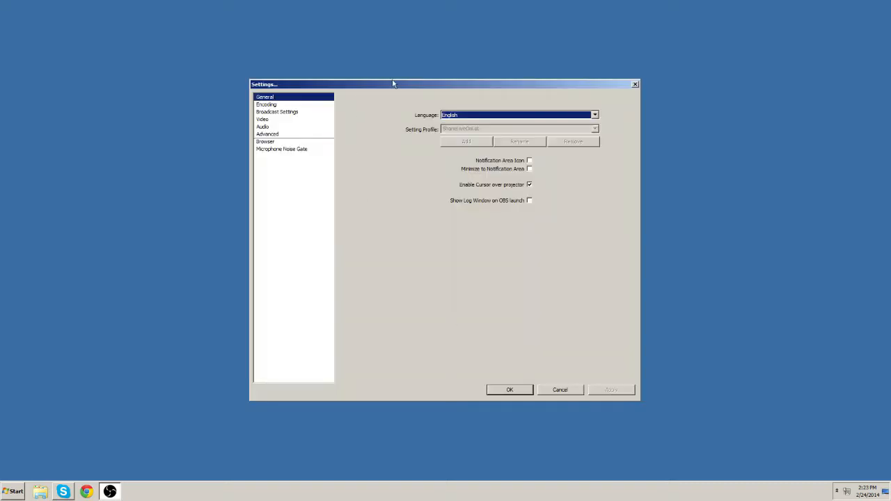
pyautogui.moveTo(397, 86); pyautogui.dragTo(385, 102)
pyautogui.click(263, 114)
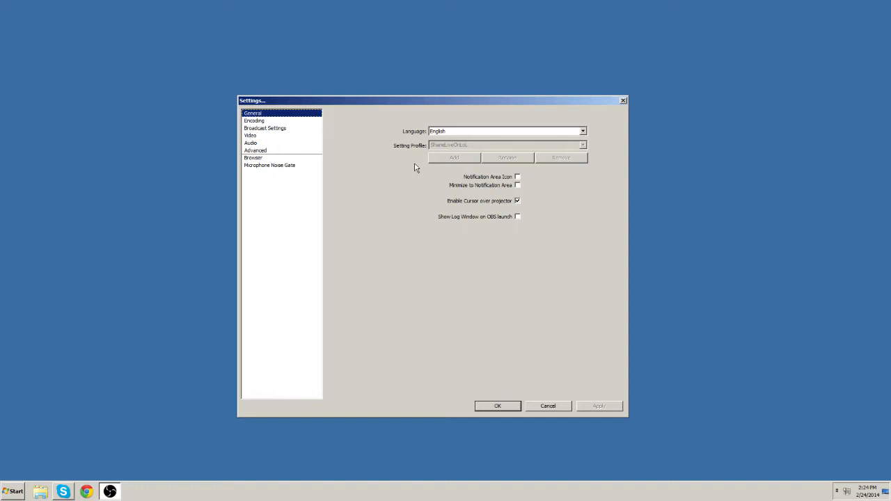
# Step: On the Encoding page keep video Quality Balance at 10
pyautogui.click(295, 120)
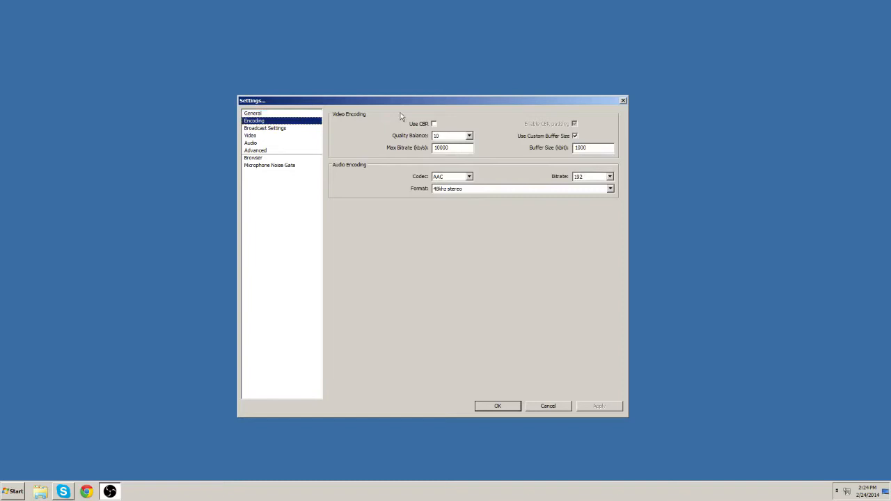
pyautogui.moveTo(413, 102); pyautogui.dragTo(418, 135)
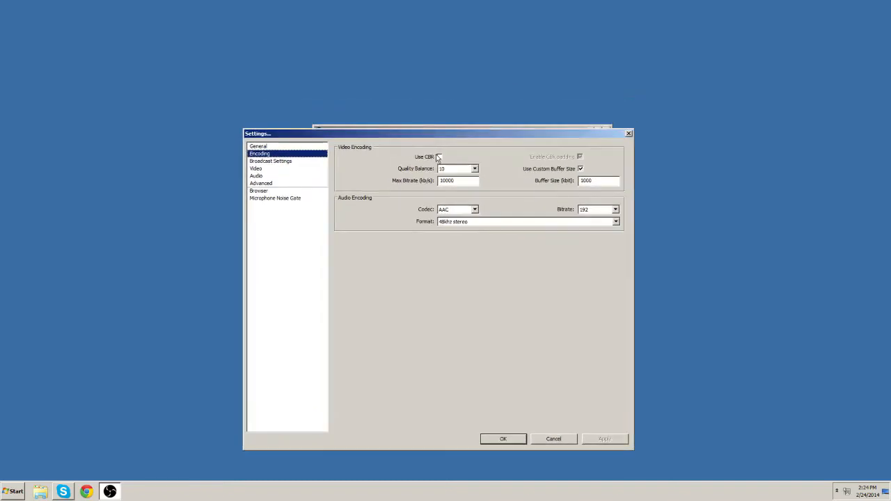
pyautogui.click(474, 168)
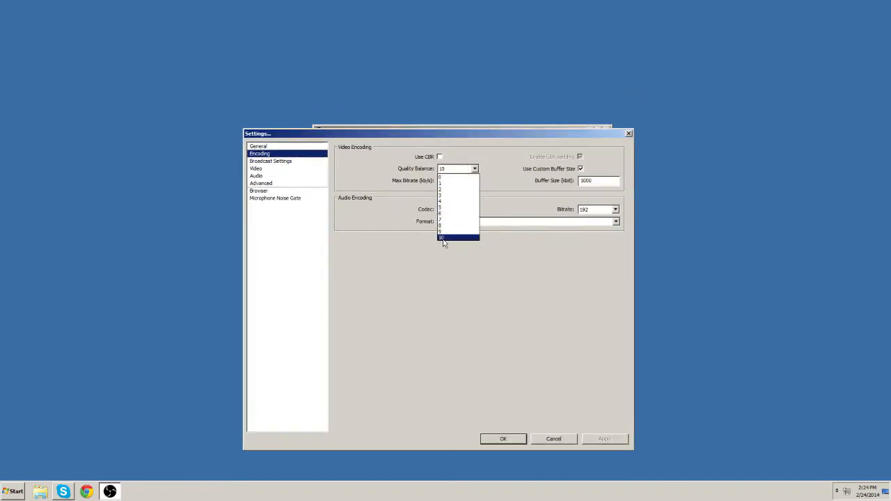
pyautogui.click(456, 223)
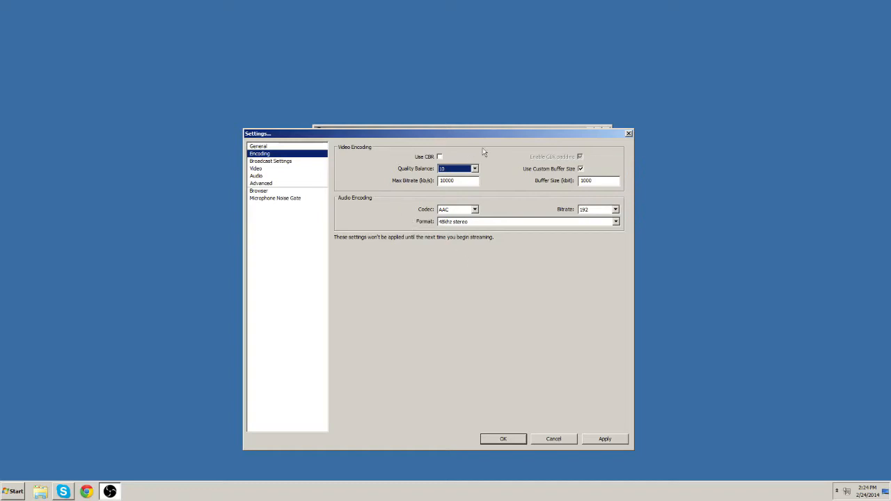
# Step: Leave Buffer Size at 1000 and retype Max Bitrate as 10000
pyautogui.moveTo(511, 137); pyautogui.dragTo(485, 143)
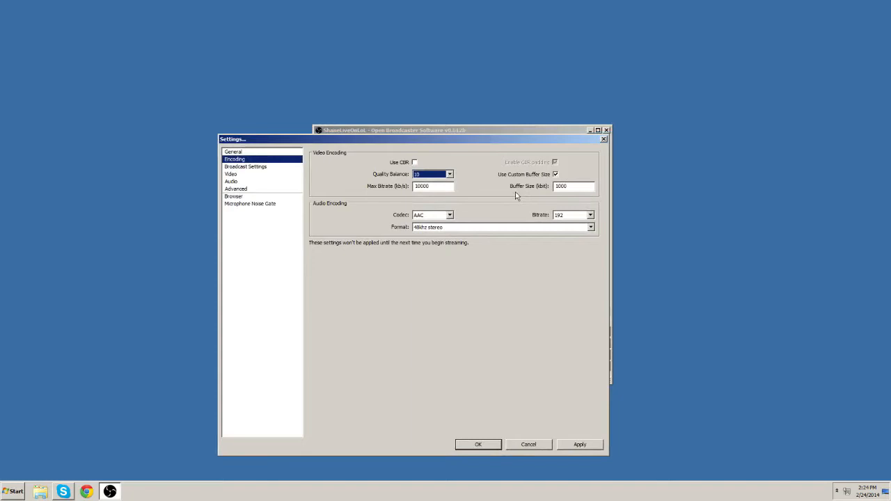
pyautogui.doubleClick(561, 186)
pyautogui.doubleClick(423, 185)
pyautogui.moveTo(451, 140); pyautogui.dragTo(491, 167)
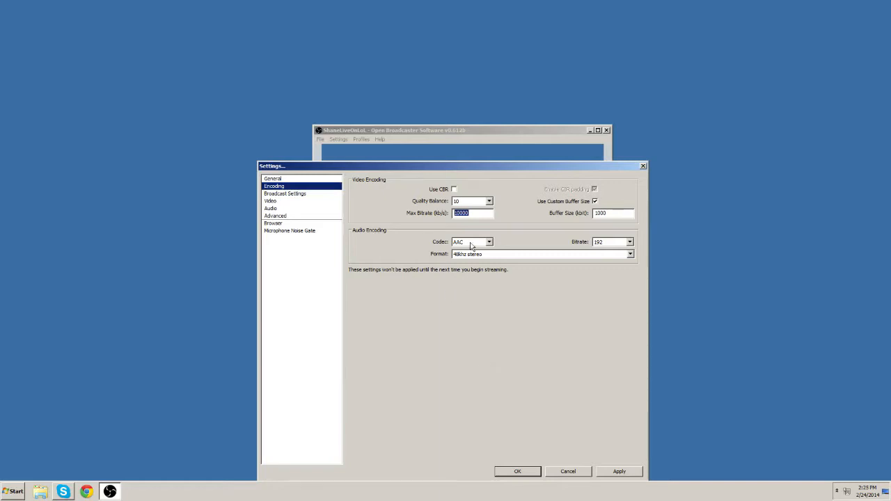
pyautogui.write('500')
pyautogui.press('BackSpace')
pyautogui.press('BackSpace')
pyautogui.press('BackSpace')
pyautogui.write('1000')
pyautogui.write('0')
pyautogui.moveTo(496, 174); pyautogui.dragTo(478, 141)
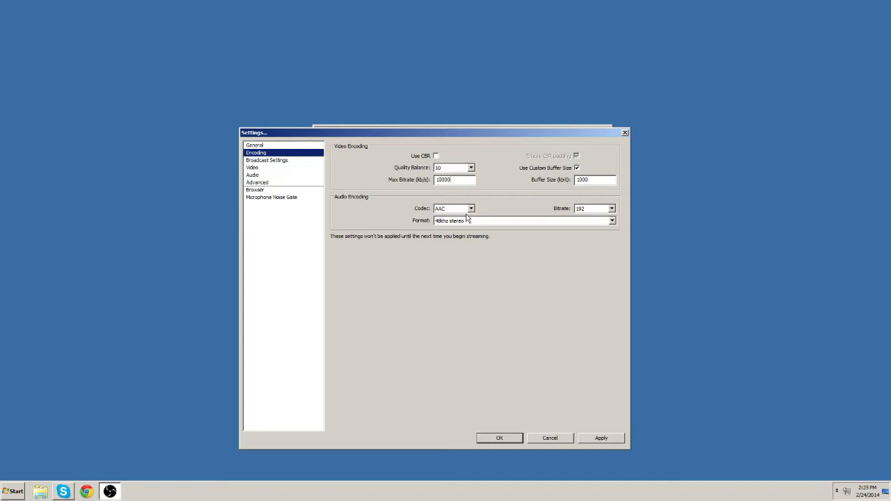
# Step: Set AAC audio to bitrate 320 at 48khz stereo and apply the encoding changes
pyautogui.click(465, 208)
pyautogui.click(593, 208)
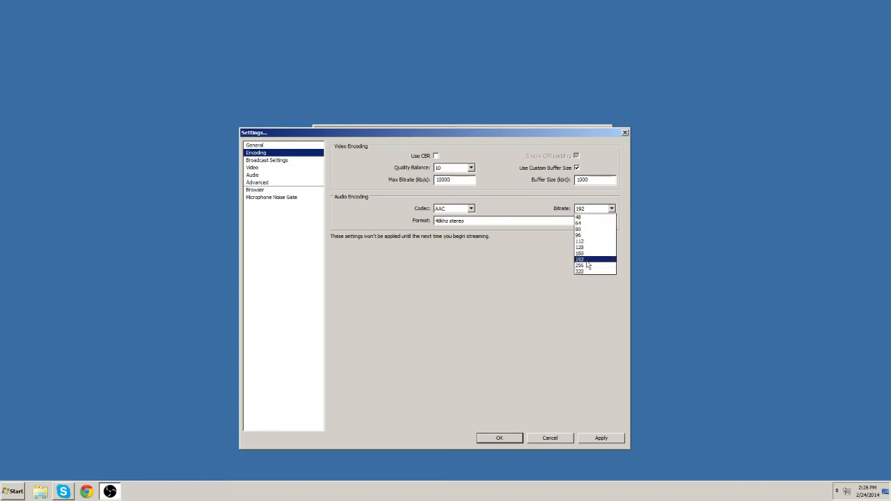
pyautogui.click(582, 272)
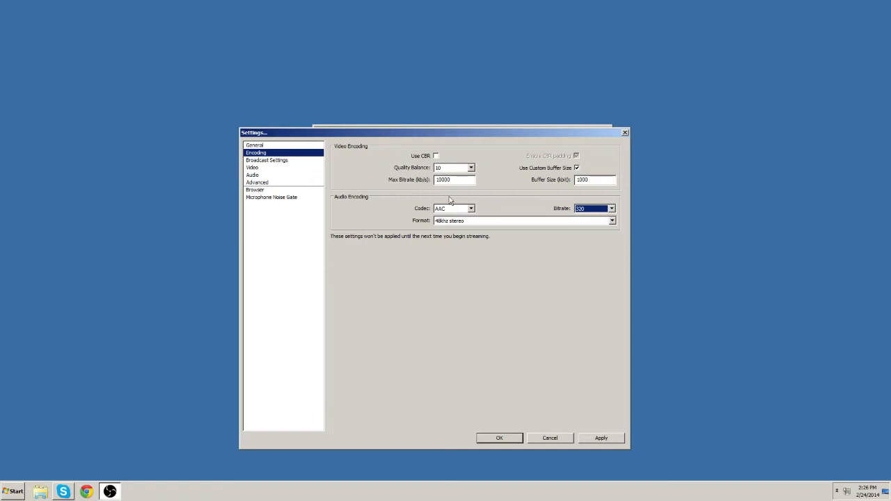
pyautogui.click(488, 220)
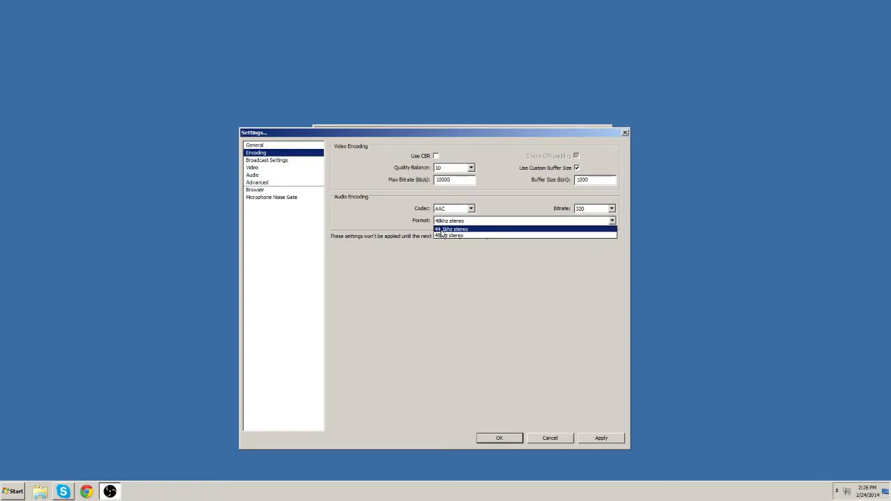
pyautogui.click(442, 236)
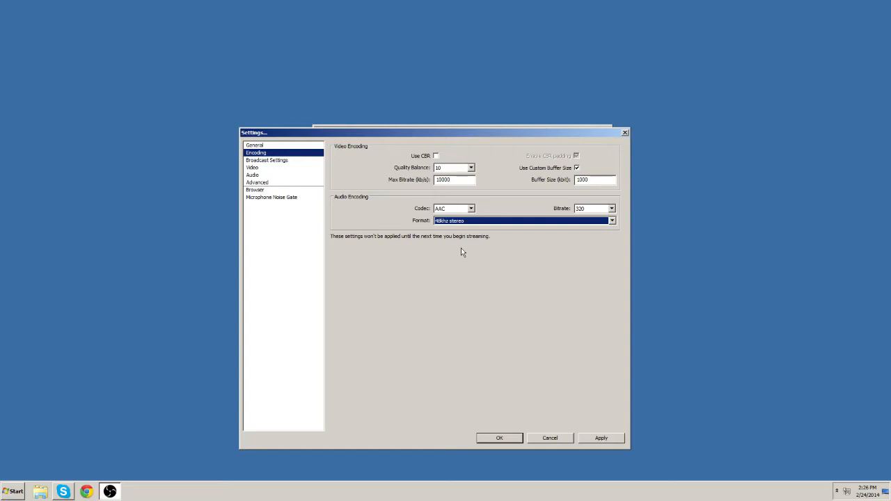
pyautogui.click(600, 437)
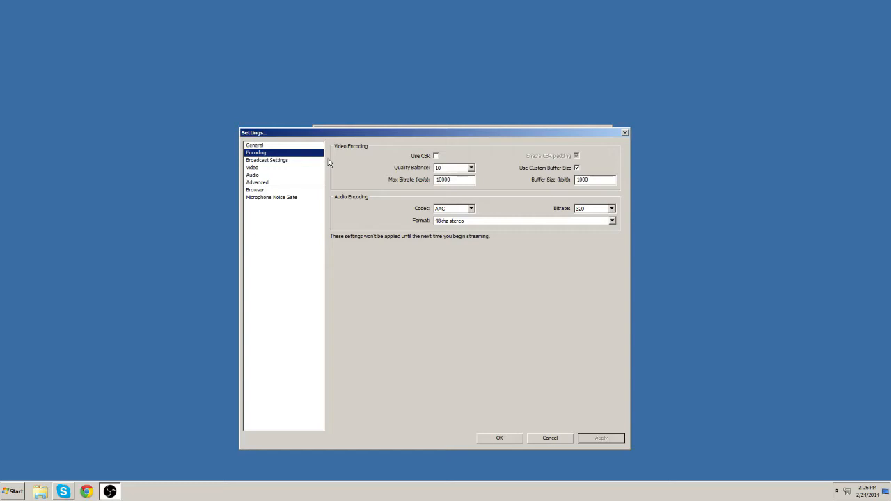
# Step: In Broadcast Settings keep File Output Only mode and leave the recording file path unchanged
pyautogui.click(268, 161)
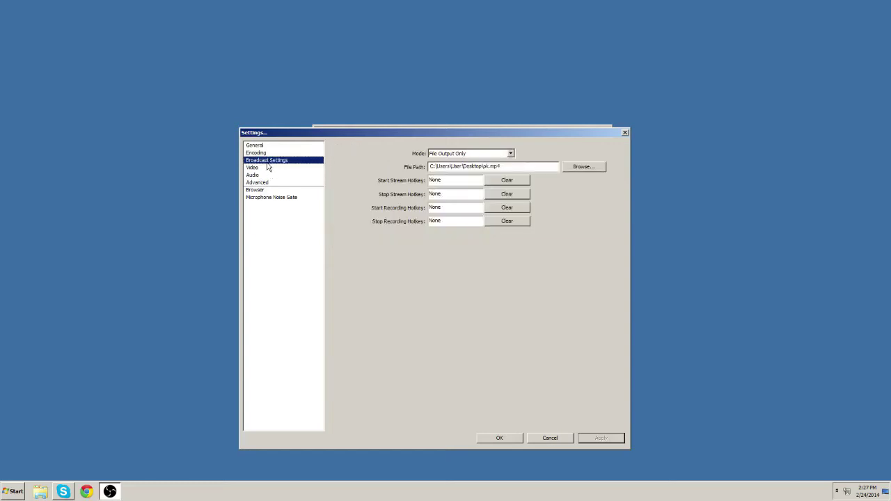
pyautogui.click(510, 154)
pyautogui.click(437, 169)
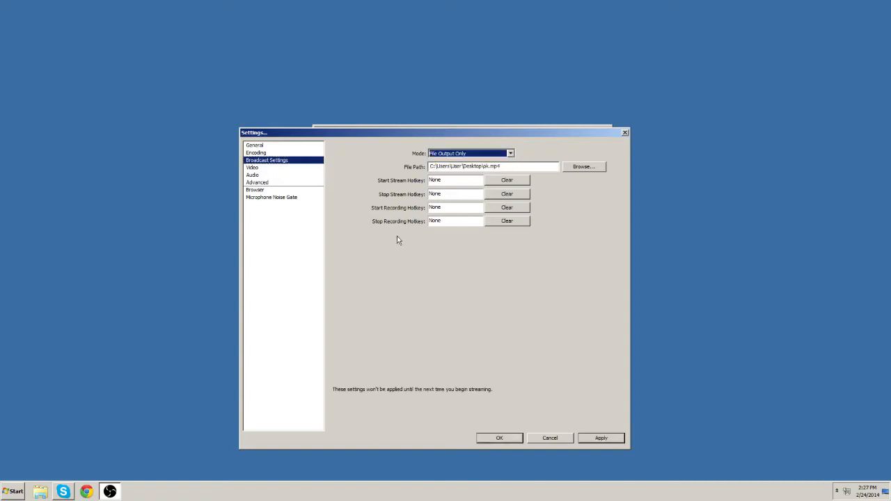
pyautogui.click(583, 167)
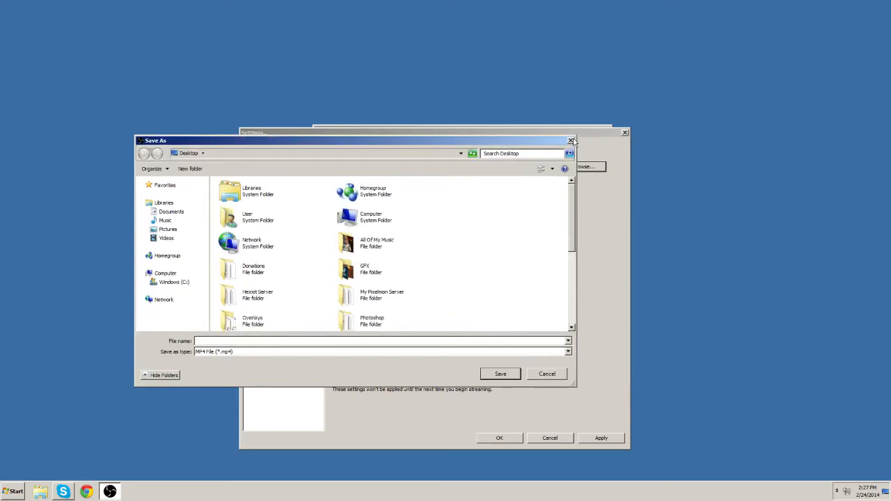
pyautogui.click(573, 143)
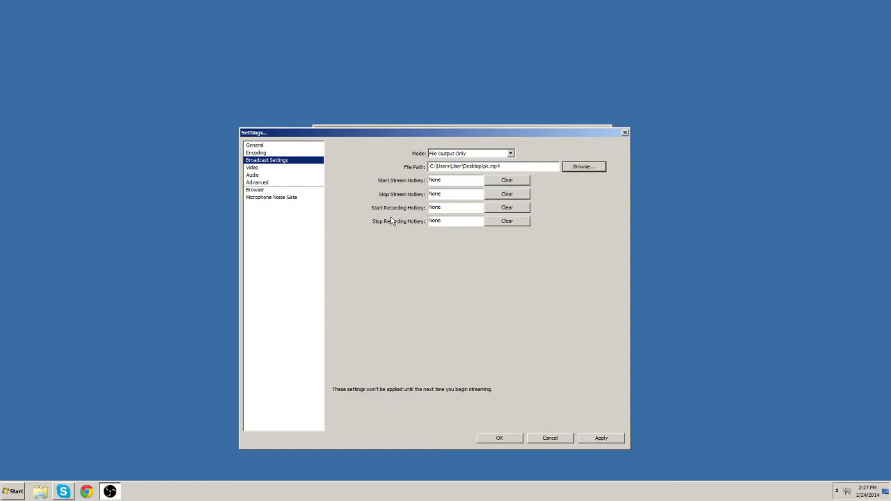
# Step: Assign F11 as Start Recording and F12 as Stop Recording hotkeys, then head to Video
pyautogui.click(513, 209)
pyautogui.click(458, 209)
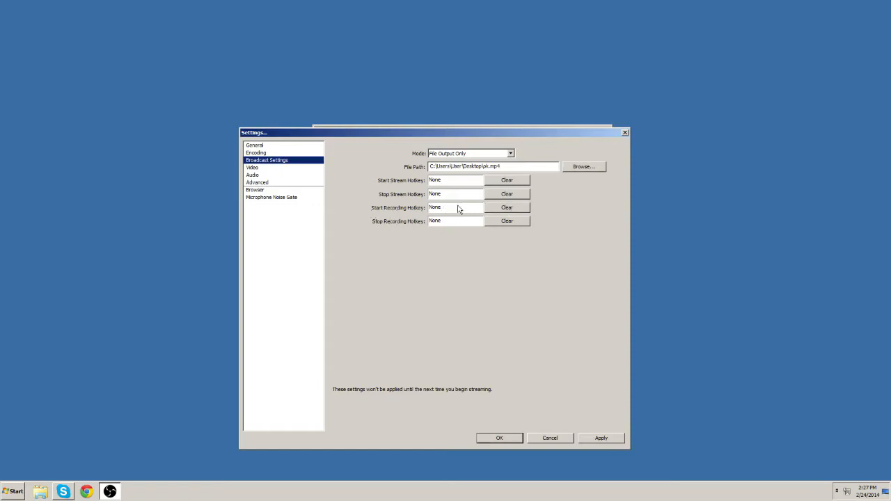
pyautogui.press('F11')
pyautogui.click(453, 222)
pyautogui.press('F12')
pyautogui.moveTo(571, 134); pyautogui.dragTo(600, 113)
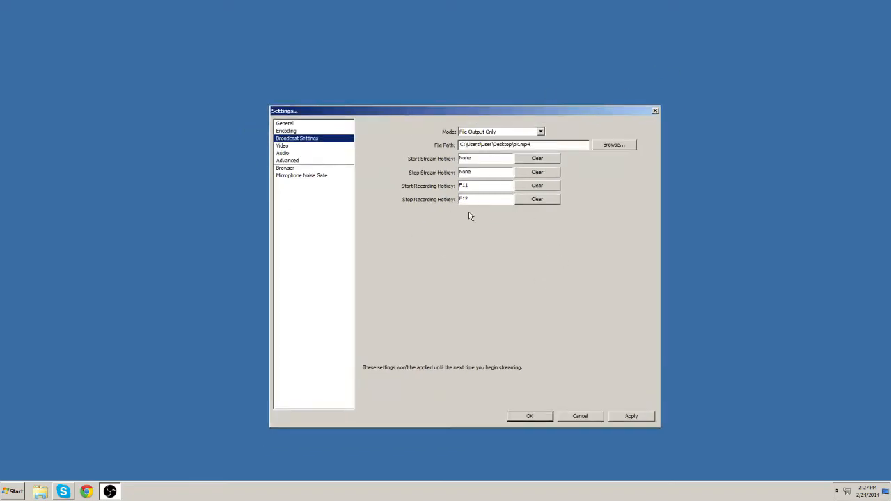
pyautogui.click(283, 146)
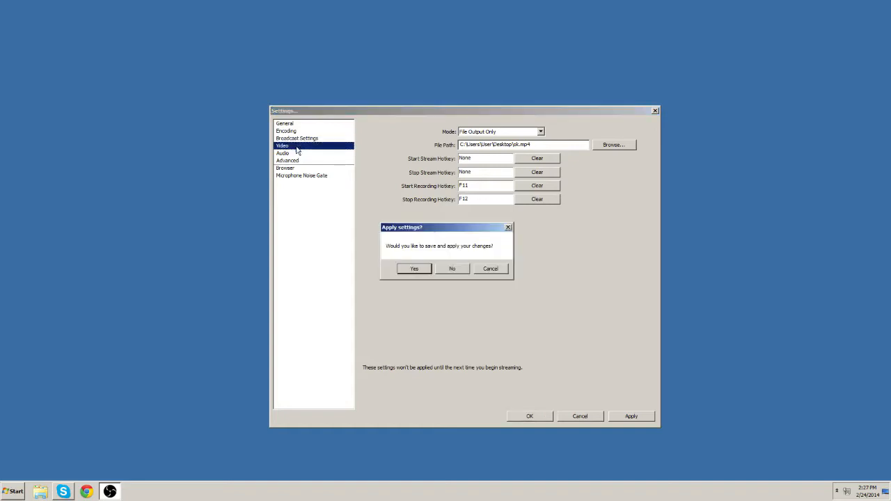
# Step: Confirm the broadcast changes and show the Resolution Downscale choices on the Video page
pyautogui.click(415, 269)
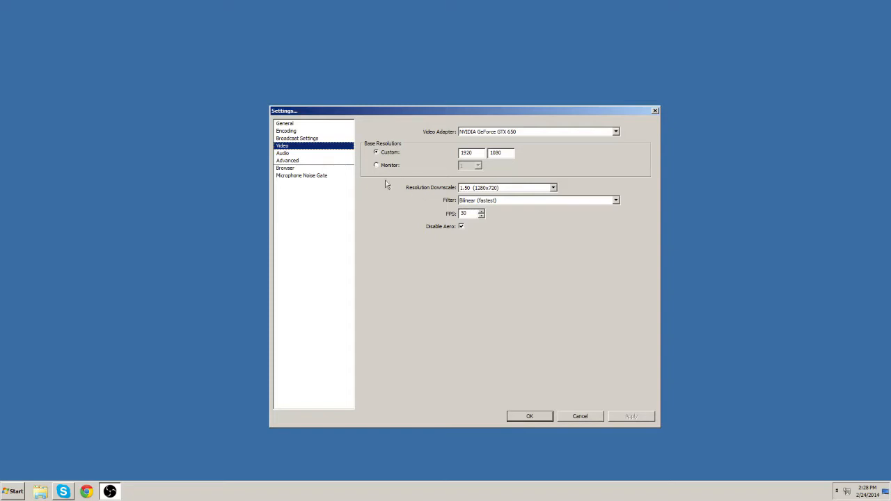
pyautogui.click(513, 188)
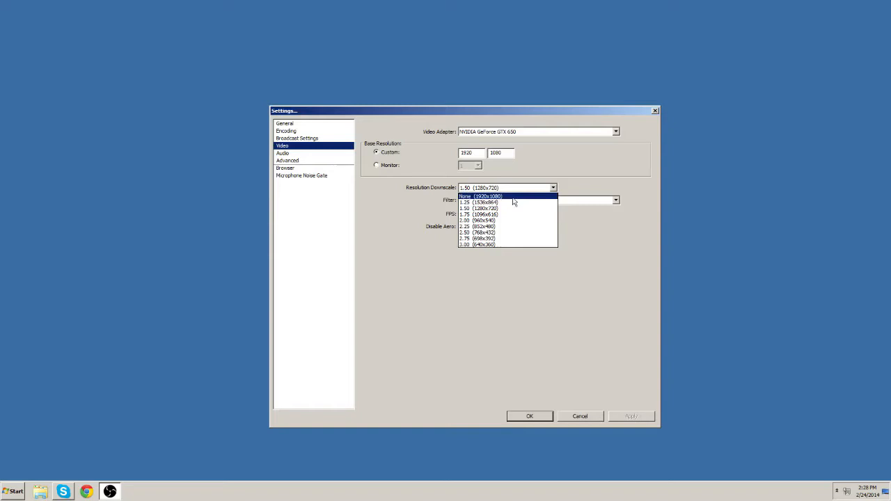
# Step: Try None (1920x1080), settle on 1.50 (1280x720) downscale, and apply the video settings
pyautogui.click(488, 208)
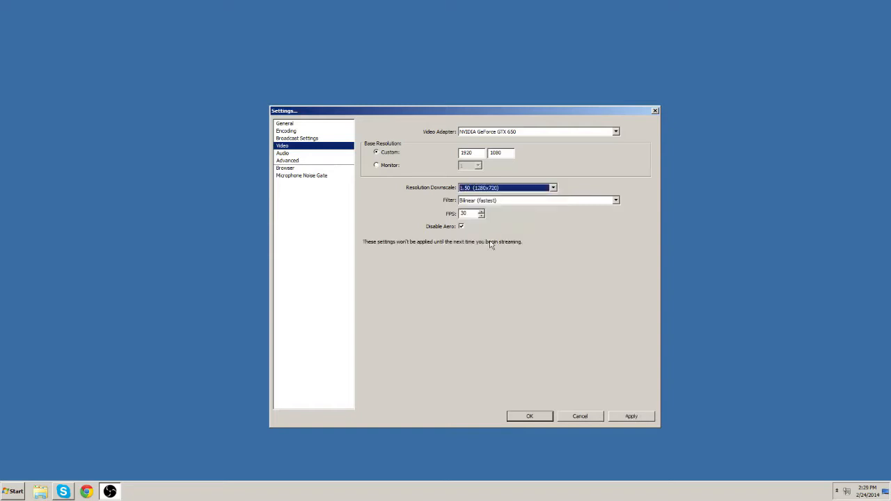
pyautogui.click(501, 188)
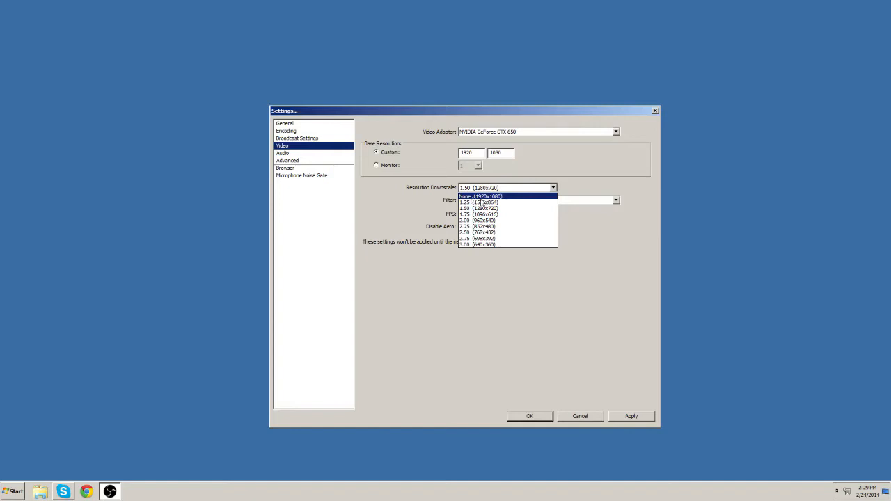
pyautogui.click(501, 196)
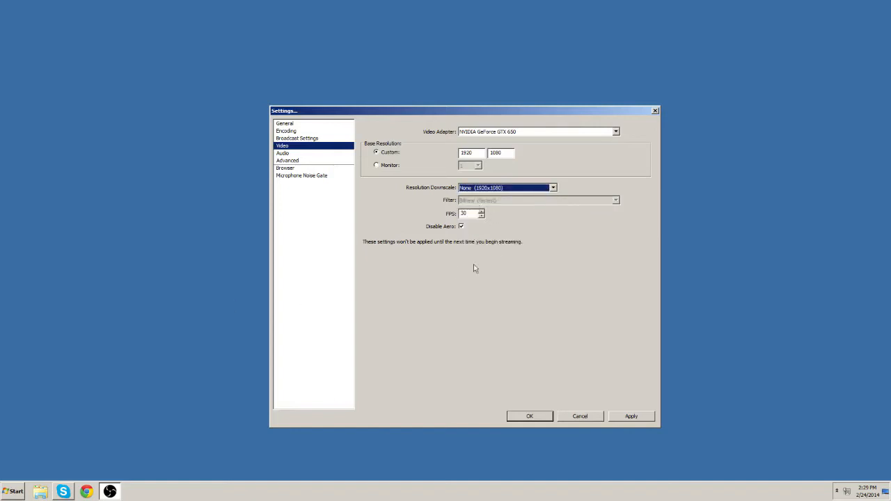
pyautogui.click(478, 189)
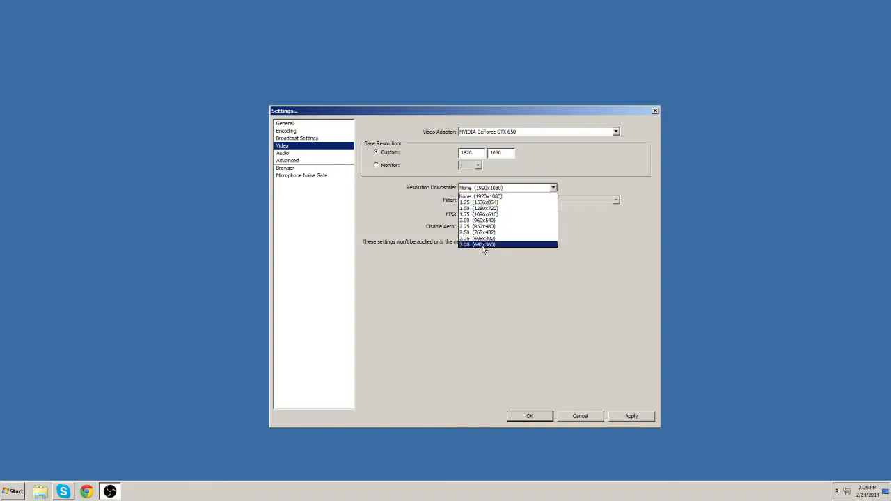
pyautogui.click(480, 208)
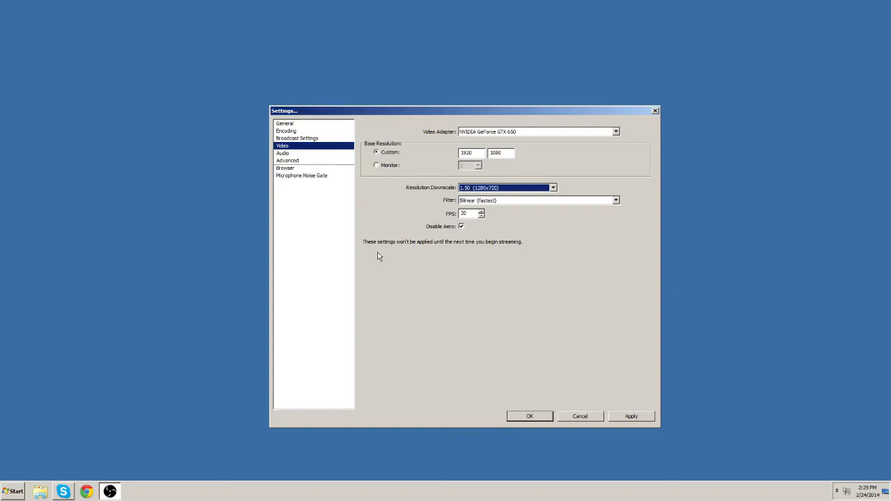
pyautogui.click(540, 188)
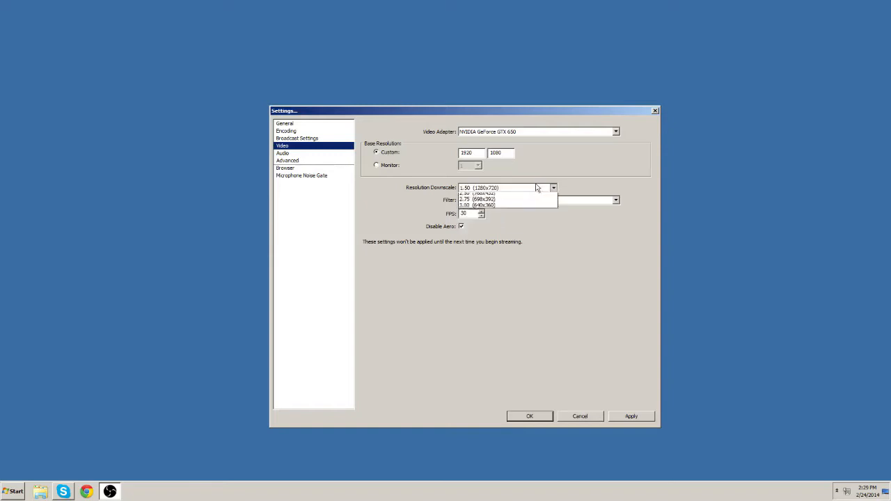
pyautogui.click(539, 188)
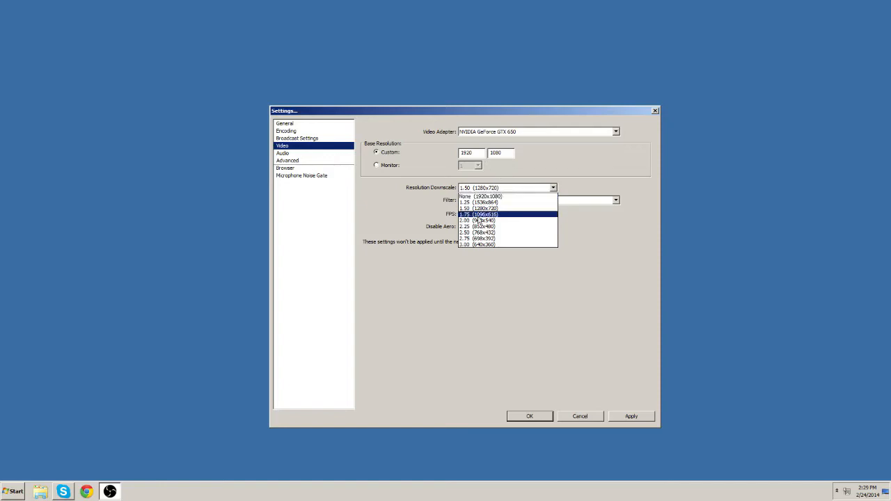
pyautogui.click(481, 208)
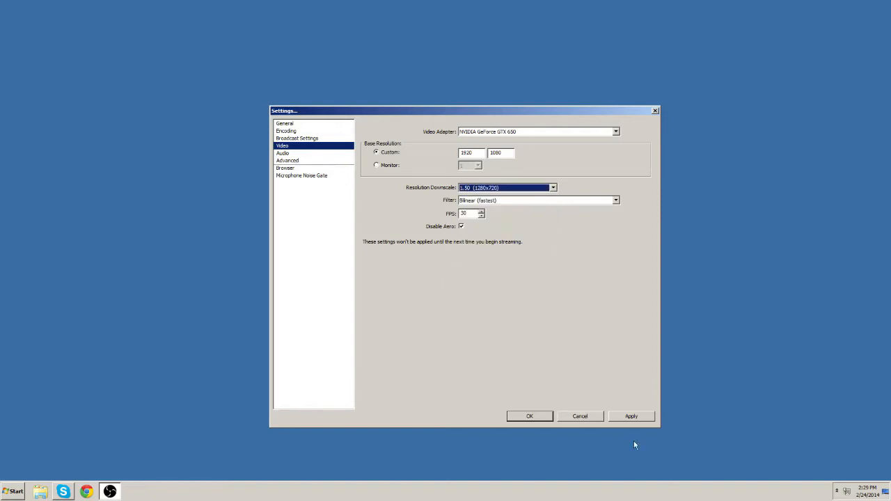
pyautogui.click(632, 416)
# Step: Use Speakers (Logitech G930 Headset) for desktop audio and keep the headset microphone as input
pyautogui.click(283, 153)
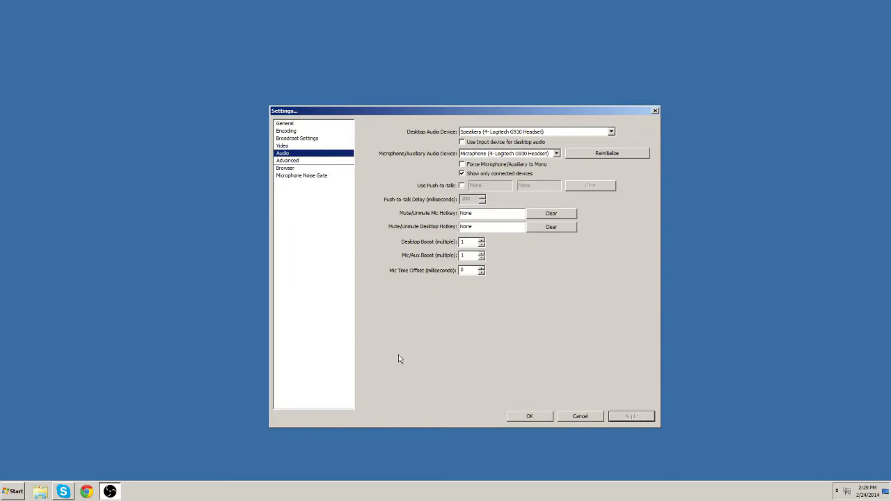
pyautogui.click(497, 132)
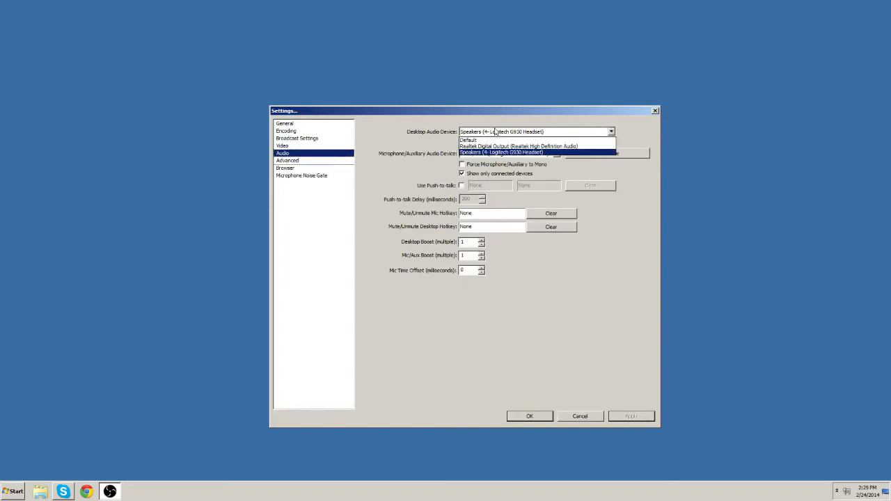
pyautogui.click(511, 152)
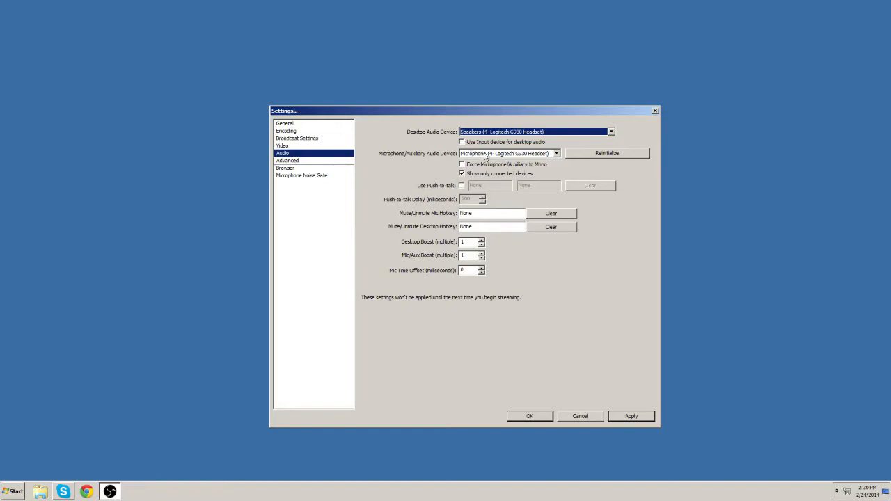
pyautogui.click(486, 155)
pyautogui.click(483, 180)
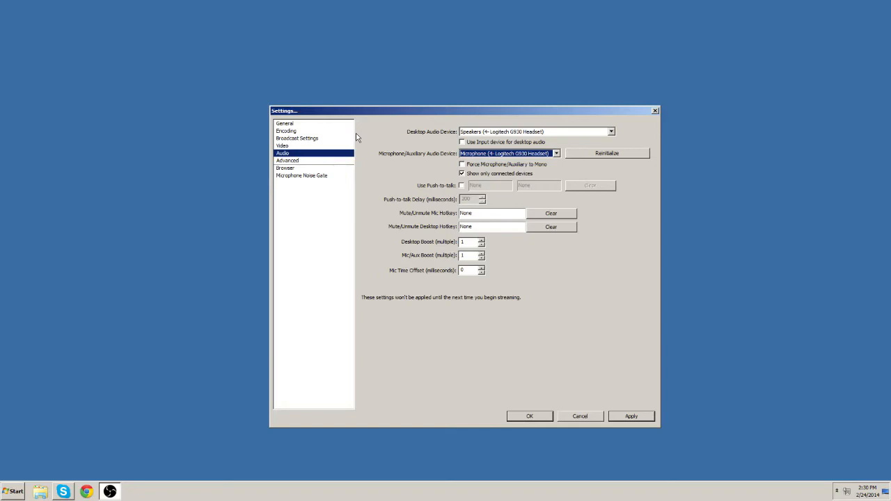
pyautogui.click(287, 160)
# Step: Save the audio changes, then browse the Advanced, Browser and Microphone Noise Gate pages
pyautogui.click(414, 269)
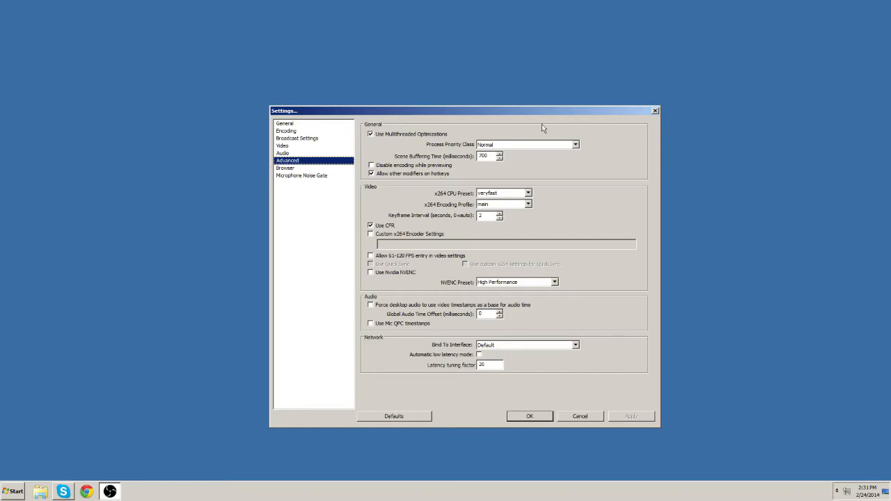
pyautogui.moveTo(545, 113); pyautogui.dragTo(543, 98)
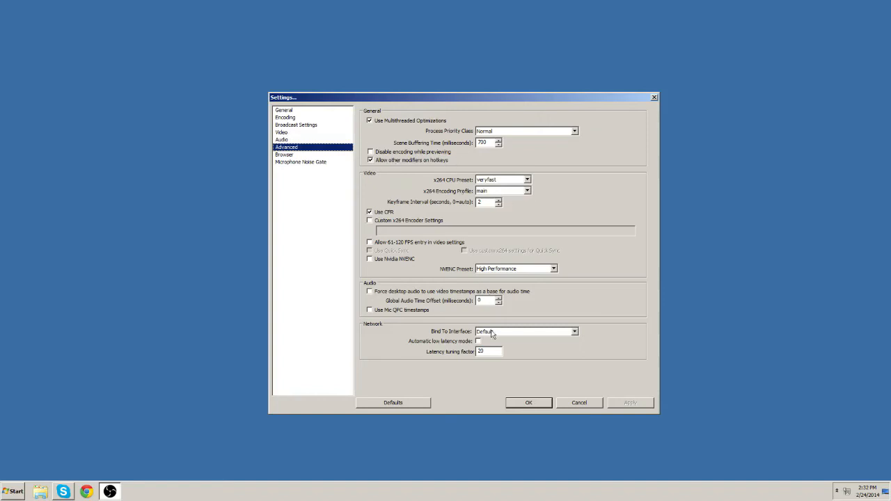
pyautogui.click(291, 155)
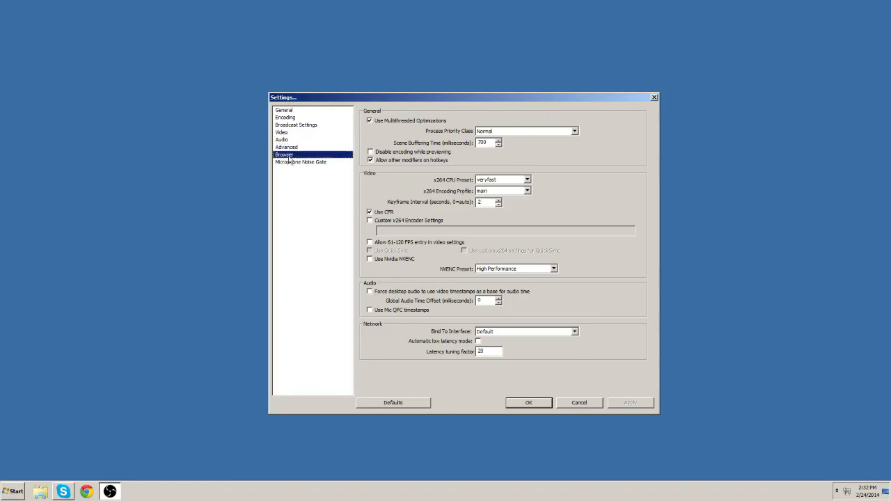
pyautogui.click(310, 162)
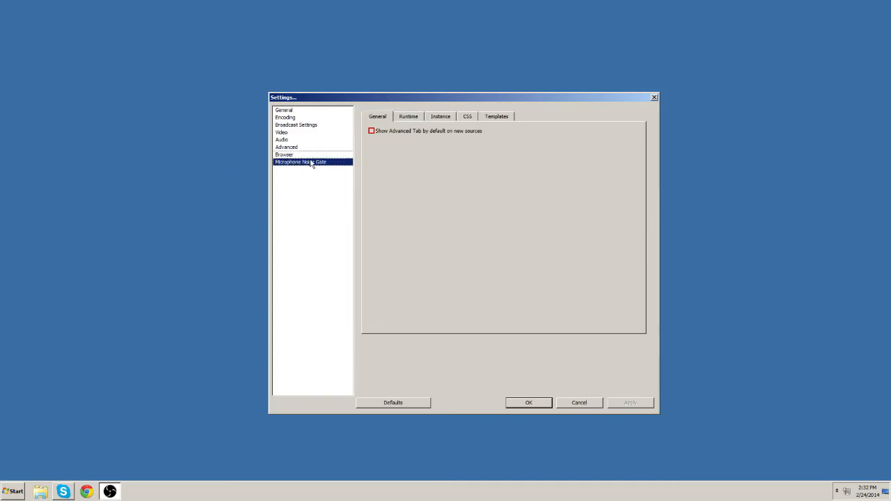
pyautogui.click(293, 155)
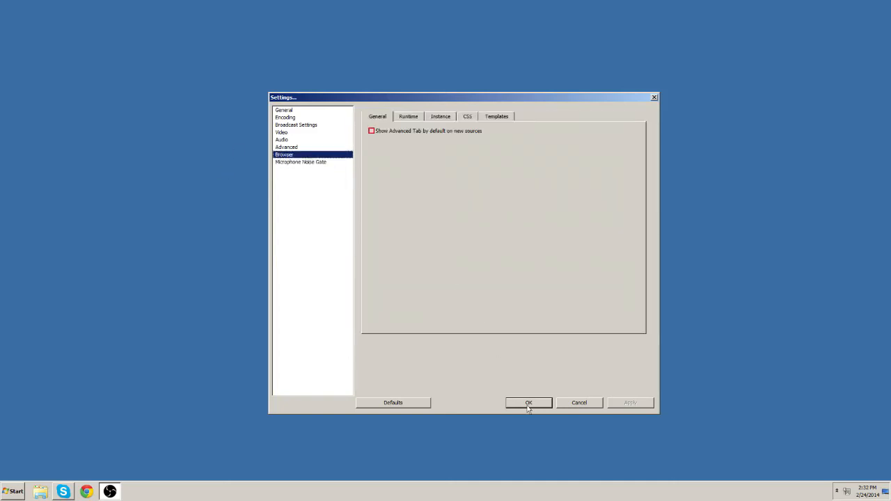
# Step: Close Settings with OK and bring up the Add source list for the Screen scene
pyautogui.click(529, 402)
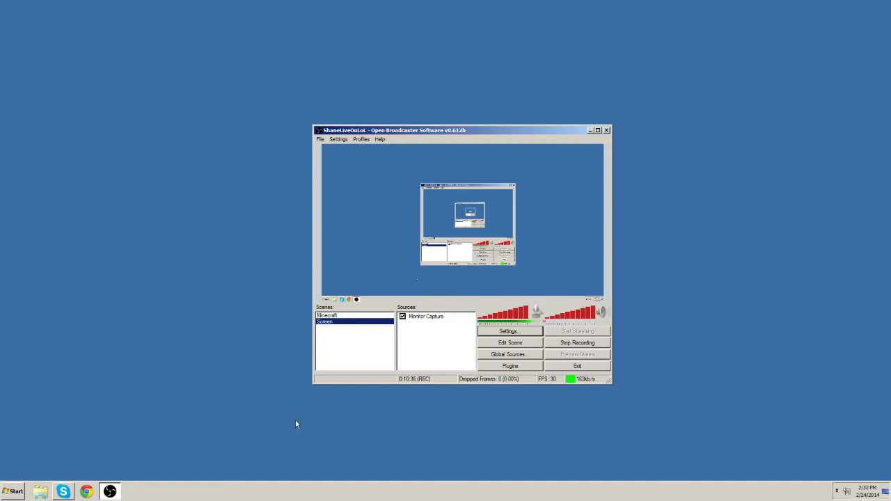
pyautogui.rightClick(330, 341)
pyautogui.click(348, 351)
pyautogui.rightClick(424, 347)
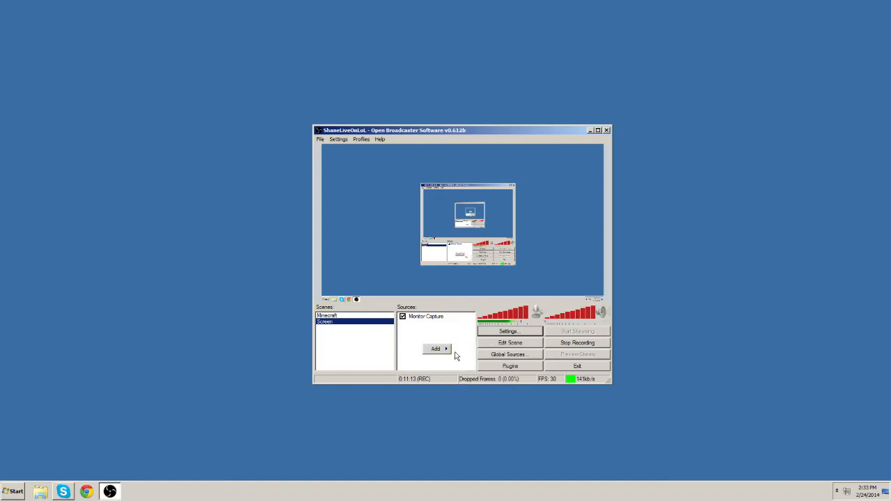
# Step: Add an Image source with the default name Image and browse for its picture
pyautogui.click(472, 365)
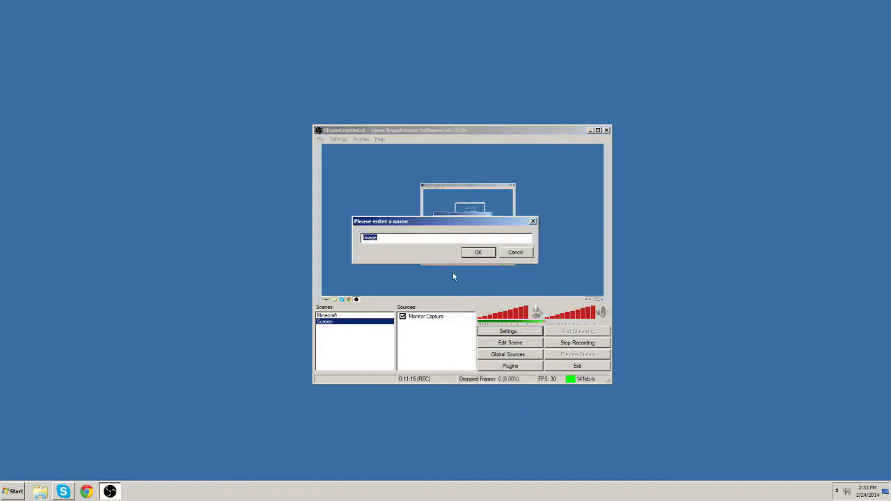
pyautogui.click(478, 252)
pyautogui.click(522, 178)
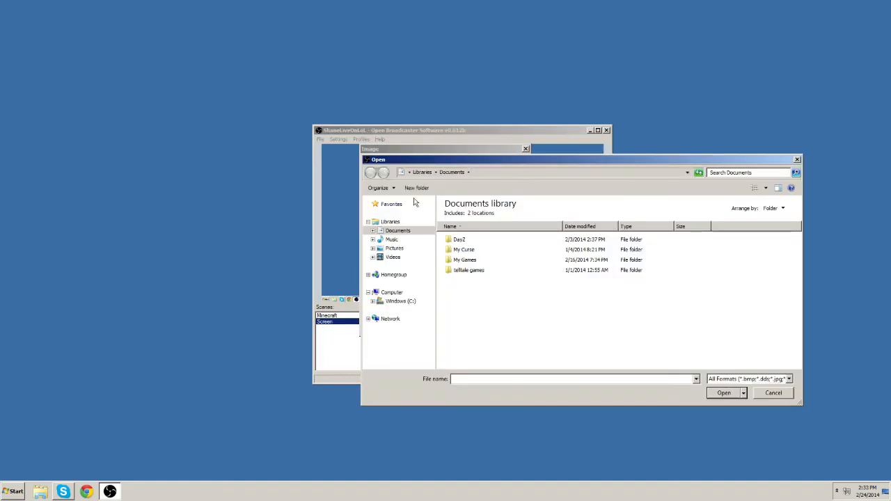
# Step: Choose the Creeper picture from Desktop > GFX as the Image source's file
pyautogui.click(404, 172)
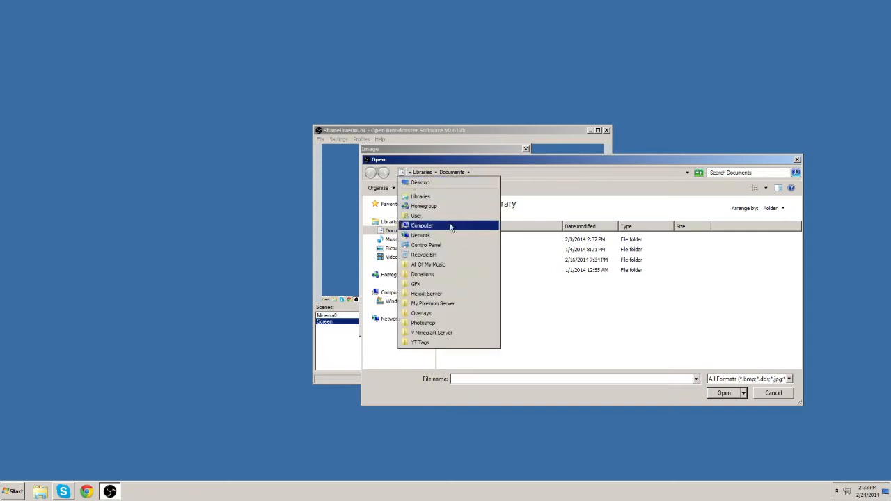
pyautogui.click(420, 182)
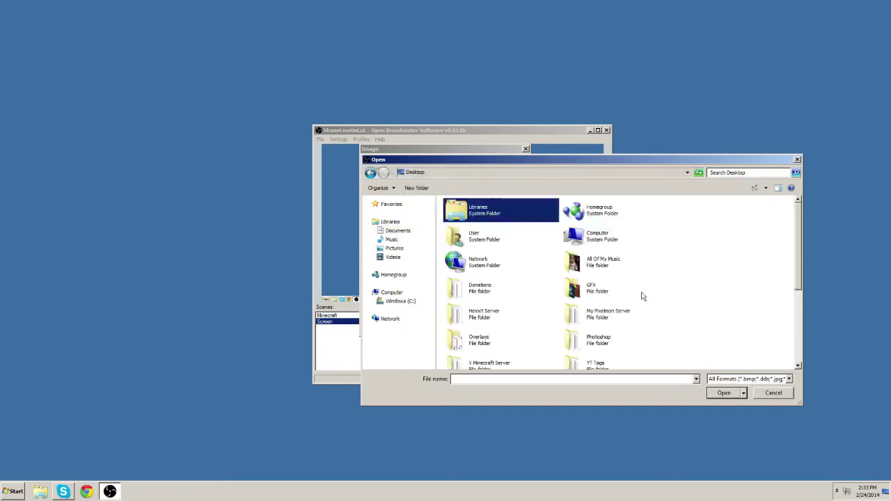
pyautogui.doubleClick(587, 287)
pyautogui.scroll(-3, 710, 258)
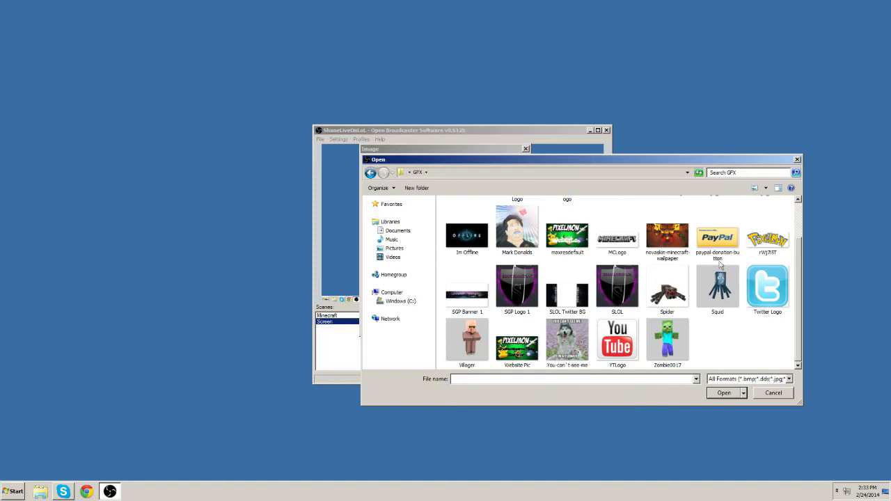
pyautogui.scroll(2, 720, 265)
pyautogui.click(666, 220)
pyautogui.click(724, 393)
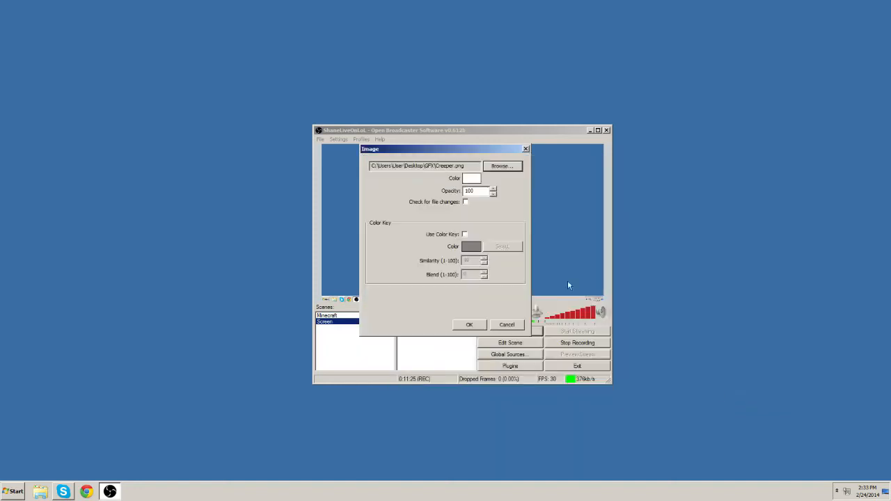
pyautogui.click(468, 325)
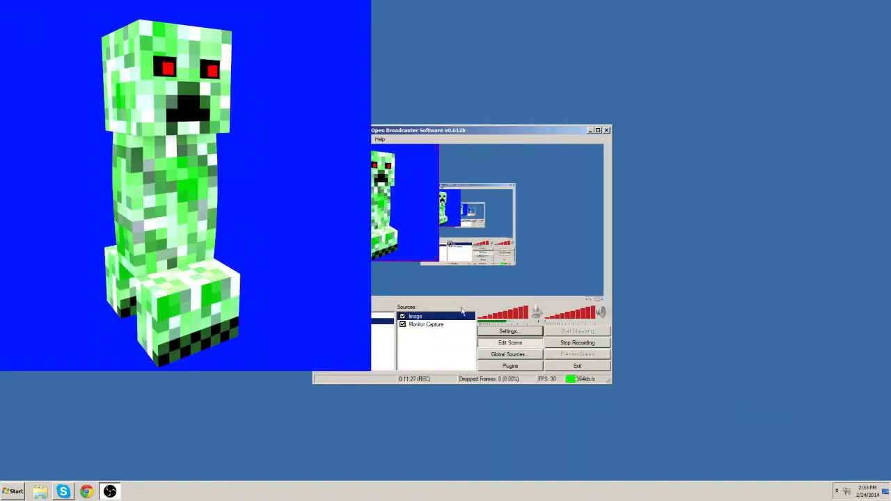
# Step: Enable Use Color Key on the Creeper Image source
pyautogui.rightClick(431, 317)
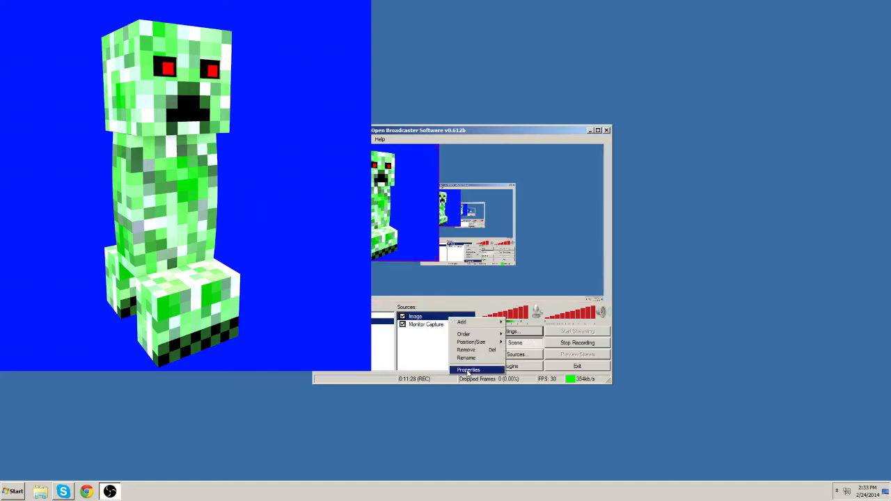
pyautogui.click(480, 372)
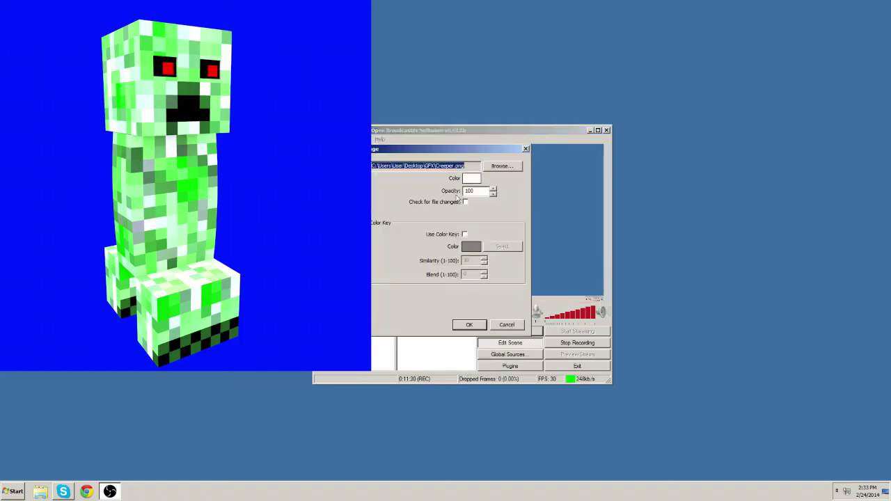
pyautogui.click(465, 234)
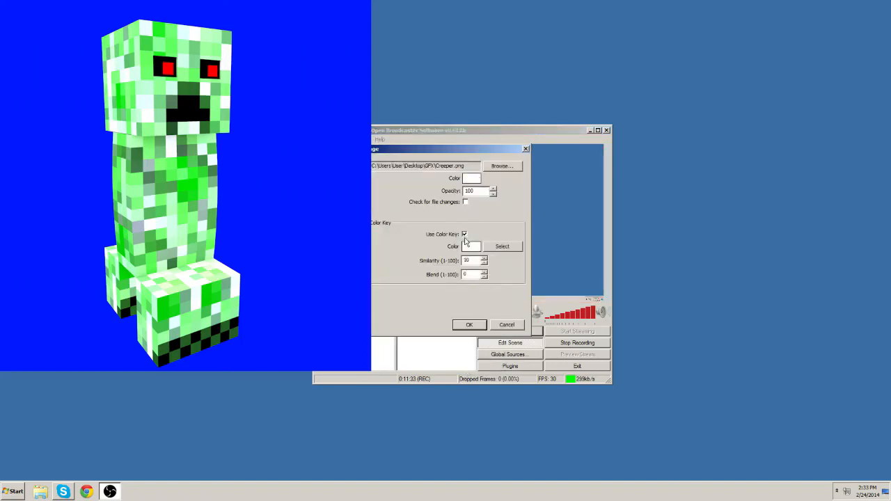
pyautogui.click(469, 325)
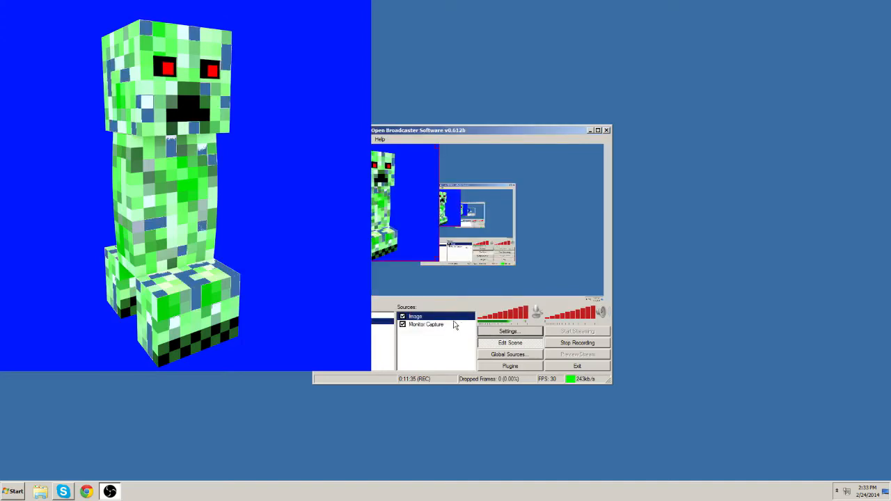
# Step: Change the Image source's Opacity value in its properties and apply it
pyautogui.rightClick(428, 321)
pyautogui.click(429, 371)
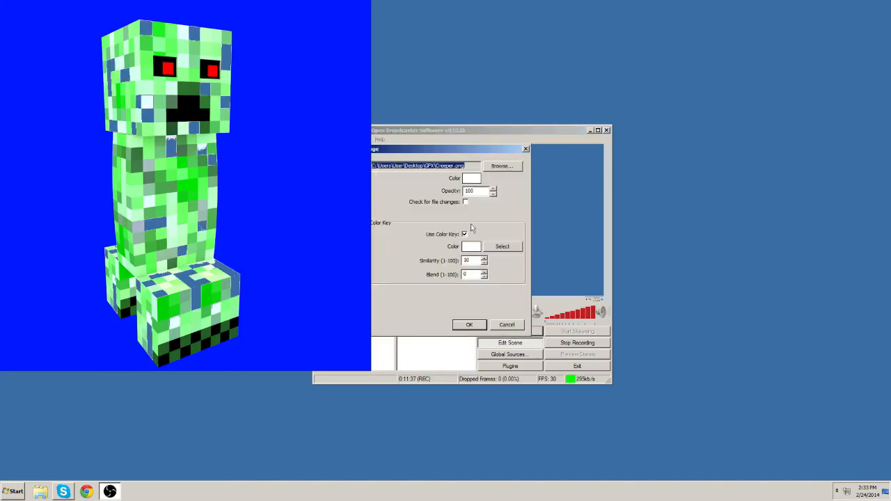
pyautogui.moveTo(479, 191); pyautogui.dragTo(459, 200)
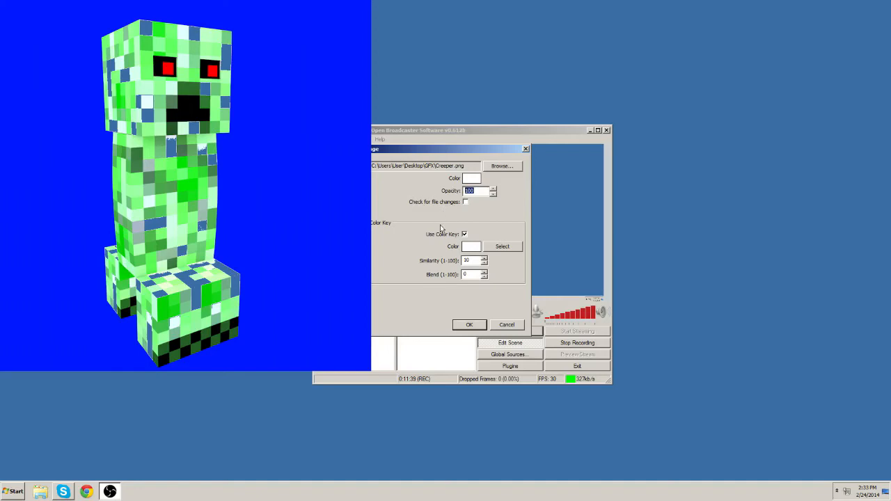
pyautogui.click(469, 324)
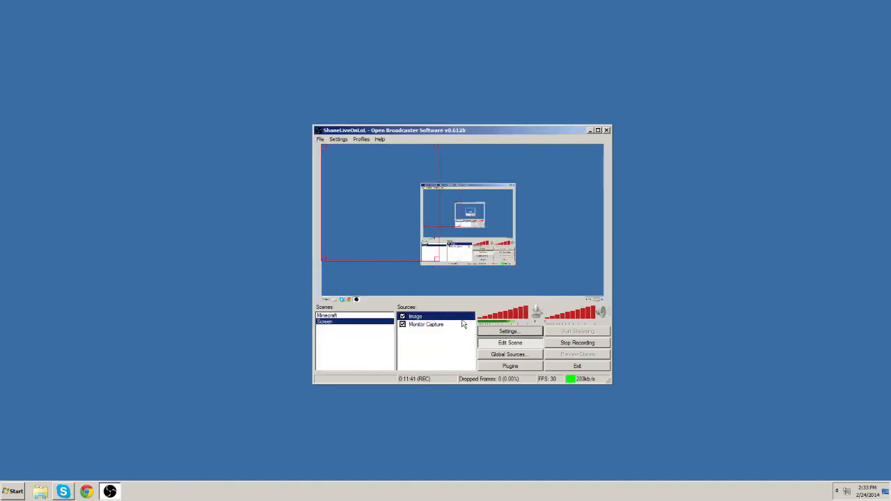
pyautogui.rightClick(464, 324)
# Step: Swap the Image source's picture to paypal-donation-button from the GFX folder
pyautogui.click(491, 373)
pyautogui.click(515, 176)
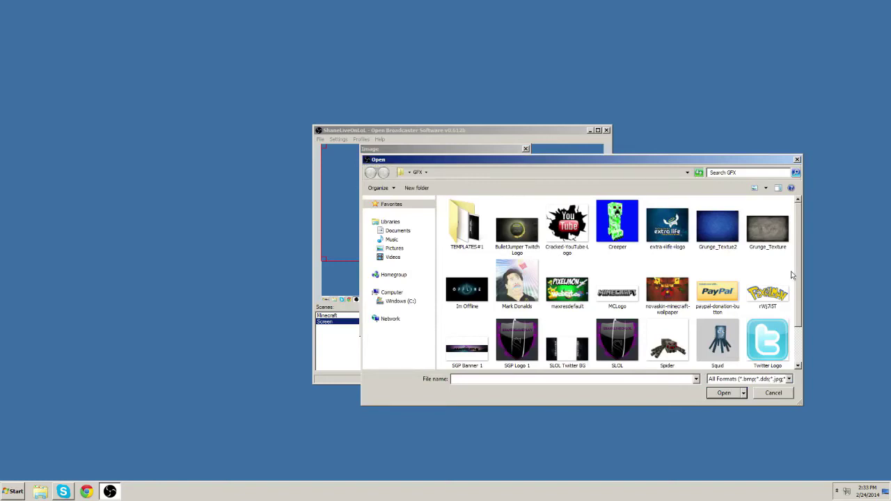
pyautogui.click(717, 292)
pyautogui.click(724, 393)
pyautogui.click(469, 324)
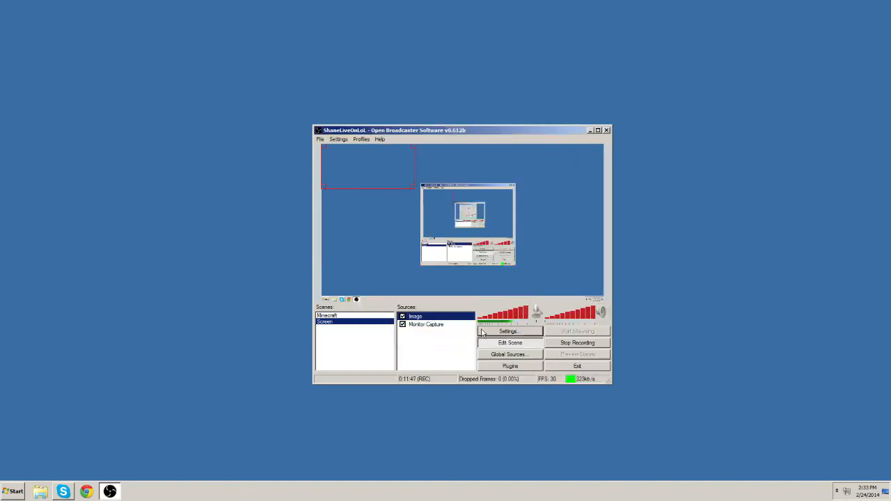
# Step: Set the Image source's Opacity back to 100
pyautogui.rightClick(425, 316)
pyautogui.click(452, 369)
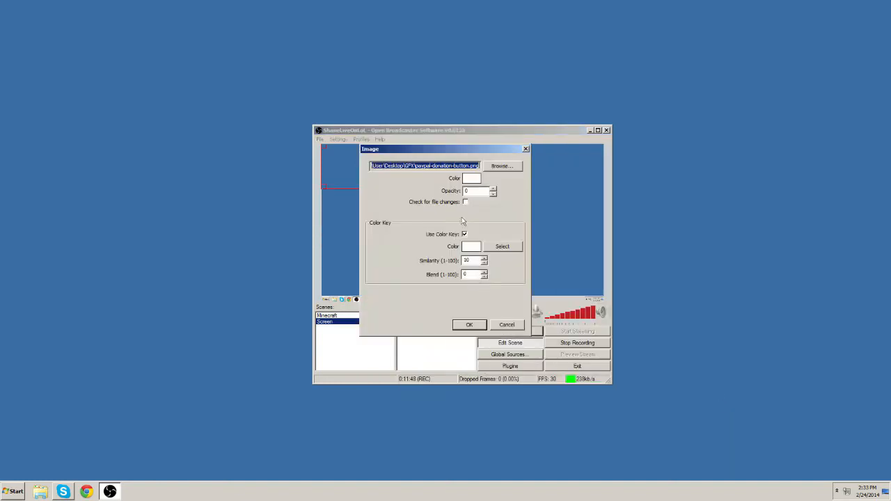
pyautogui.click(475, 191)
pyautogui.write('100')
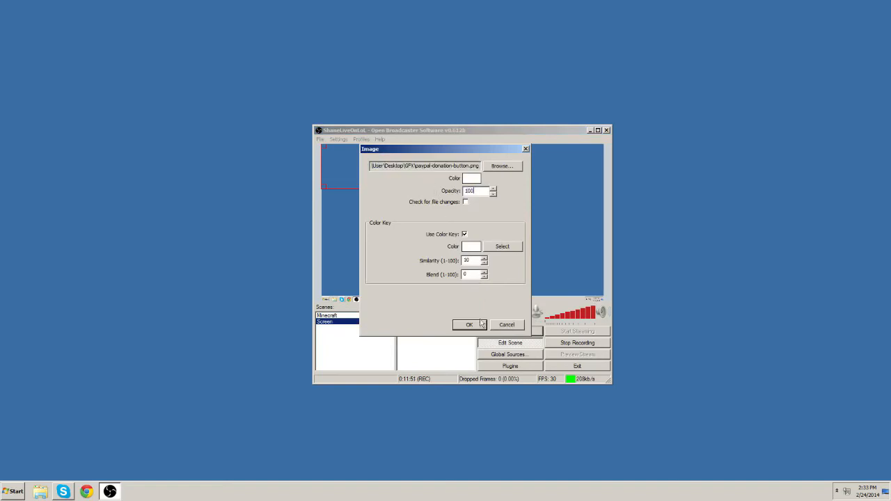
pyautogui.click(469, 325)
# Step: Enlarge and move the PayPal image right, then remove the Image source from the scene
pyautogui.moveTo(433, 234); pyautogui.dragTo(456, 267)
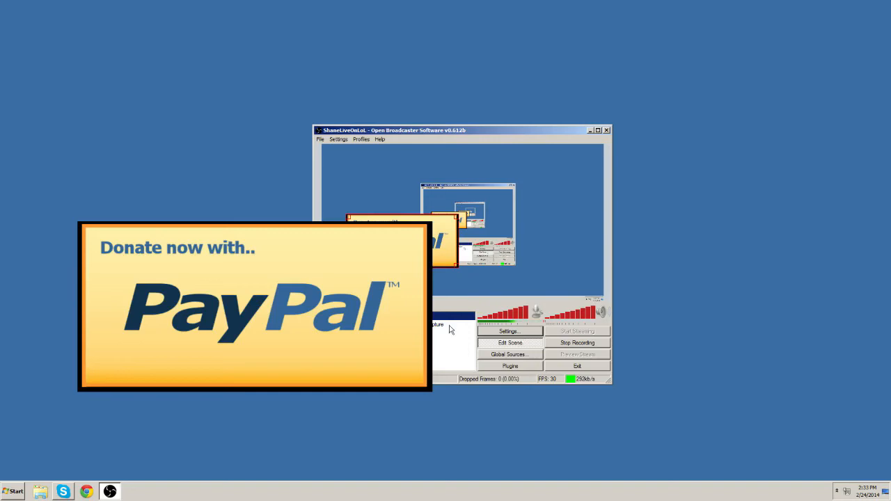
pyautogui.moveTo(351, 222); pyautogui.dragTo(488, 220)
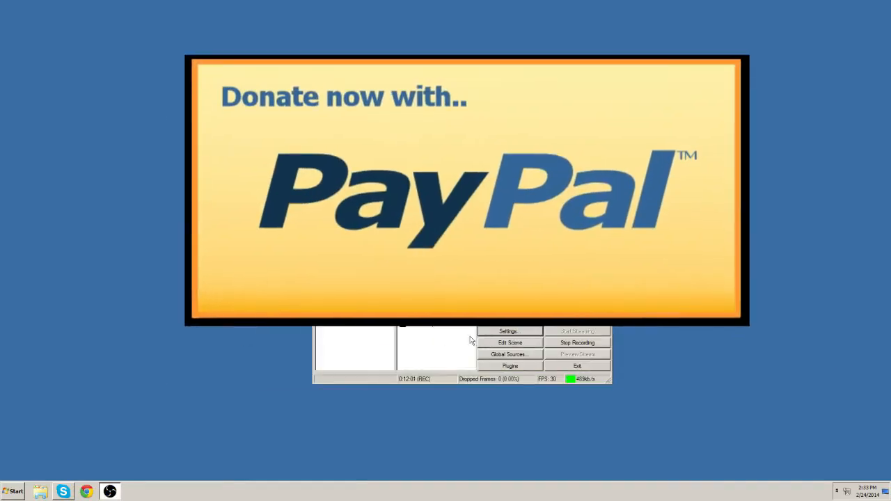
pyautogui.rightClick(429, 327)
pyautogui.click(445, 349)
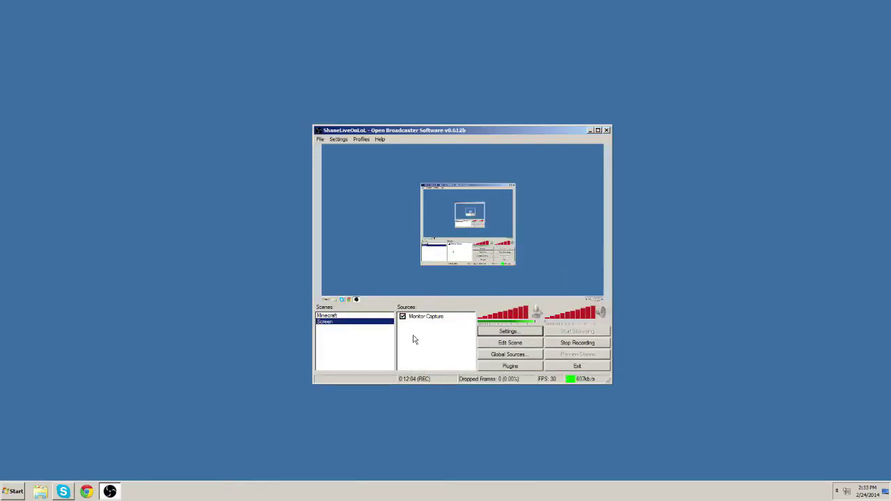
# Step: Add a Text source with the default name reading "Make Sure You Guys Subscribe"
pyautogui.rightClick(414, 339)
pyautogui.moveTo(426, 340)
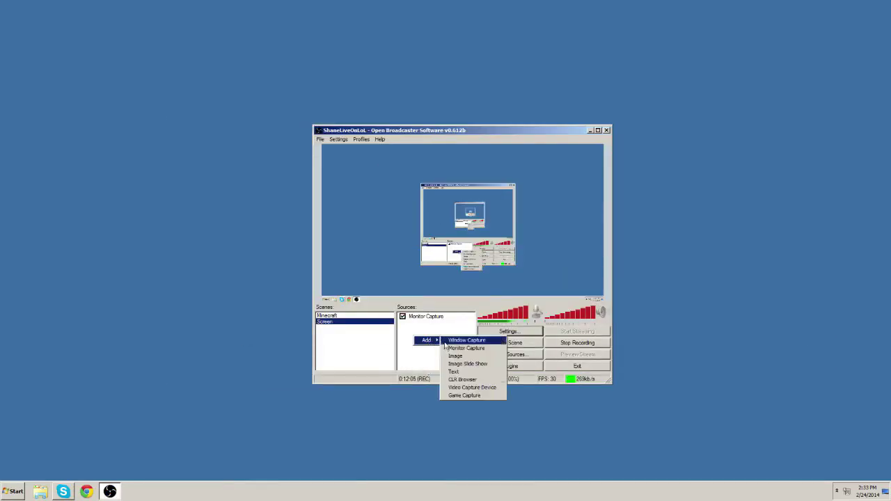
pyautogui.click(468, 373)
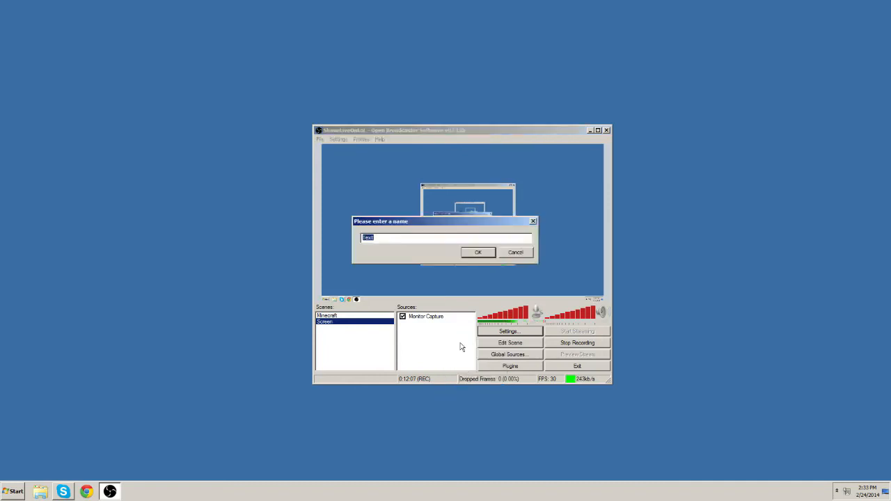
pyautogui.click(470, 255)
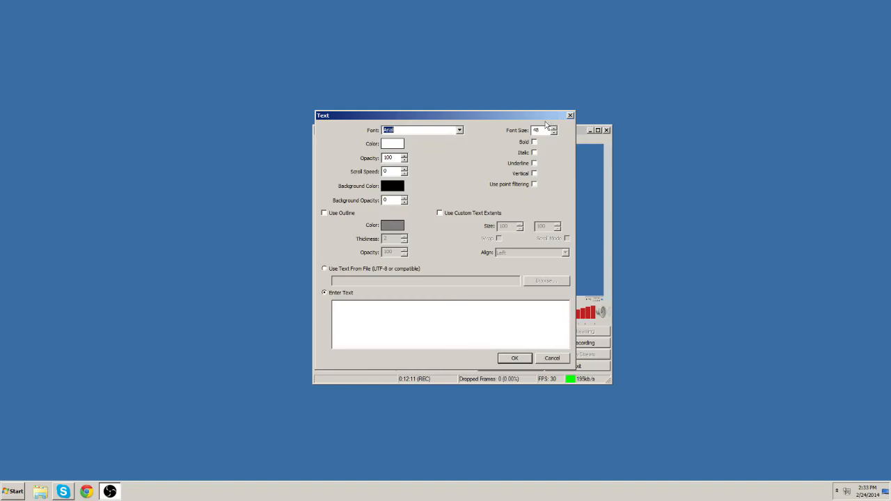
pyautogui.click(416, 336)
pyautogui.write('Make Sure You Guys Subscribe')
pyautogui.click(514, 358)
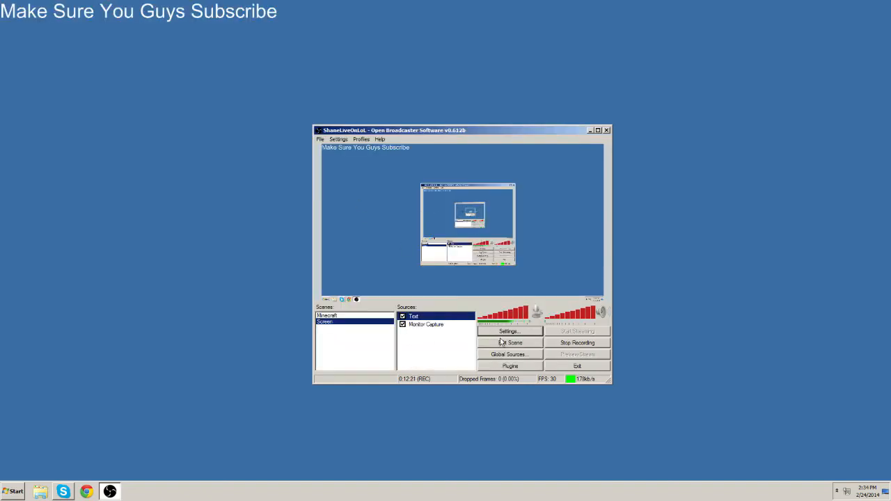
# Step: Move the subscribe text to the top centre of the preview, then hide the Text source
pyautogui.click(502, 342)
pyautogui.moveTo(366, 148)
pyautogui.mouseDown()
pyautogui.moveTo(437, 225)
pyautogui.moveTo(467, 160)
pyautogui.mouseUp()
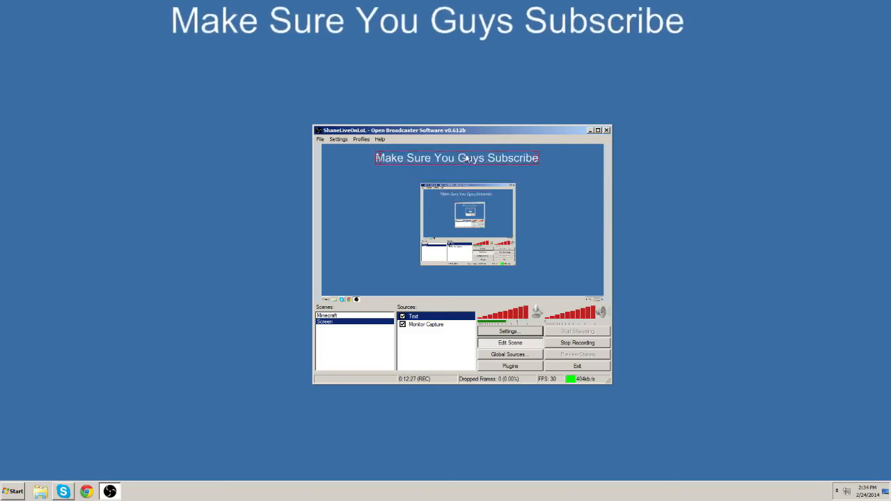
pyautogui.moveTo(468, 160); pyautogui.dragTo(474, 164)
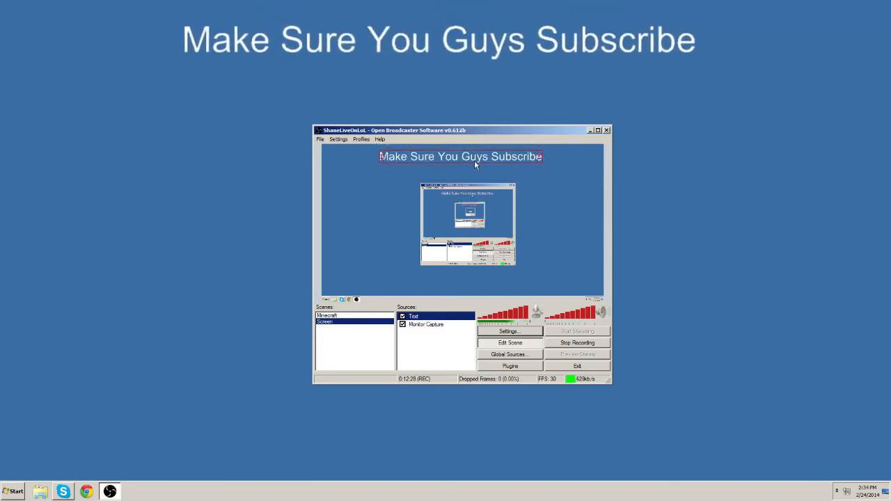
pyautogui.click(403, 317)
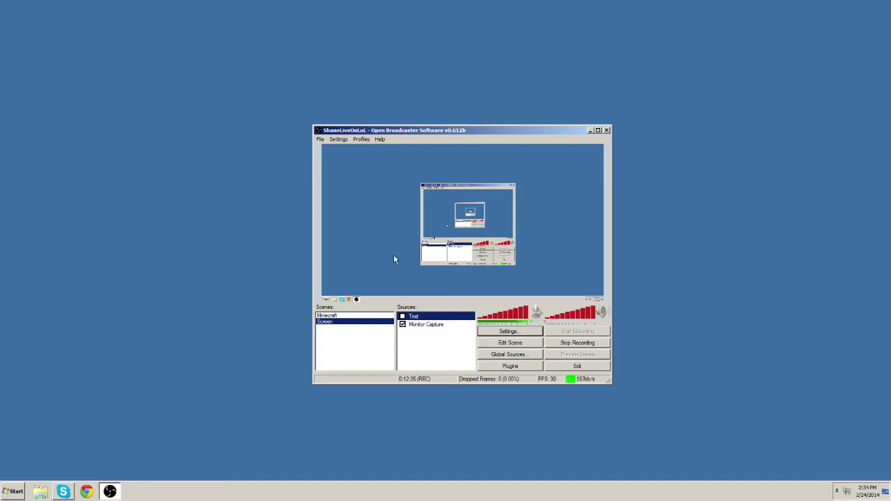
# Step: Toggle the Text source visible and hidden again, then bring up the Add source list
pyautogui.click(403, 316)
pyautogui.click(402, 317)
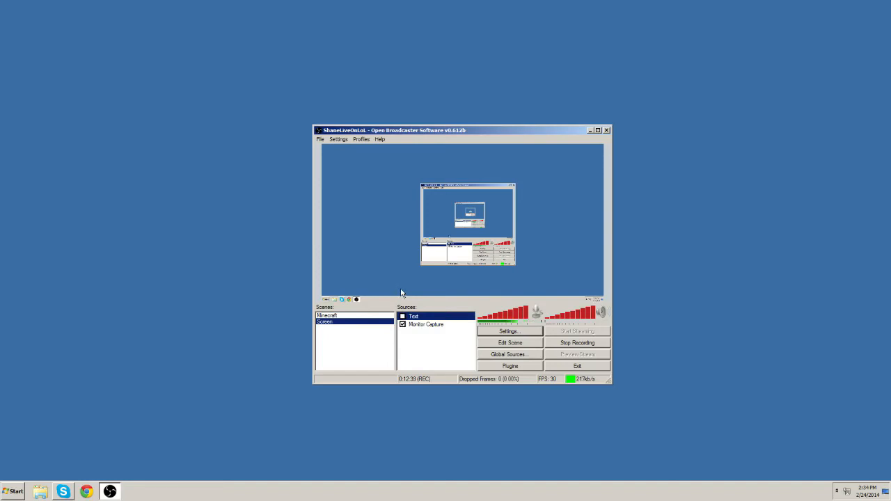
pyautogui.rightClick(418, 346)
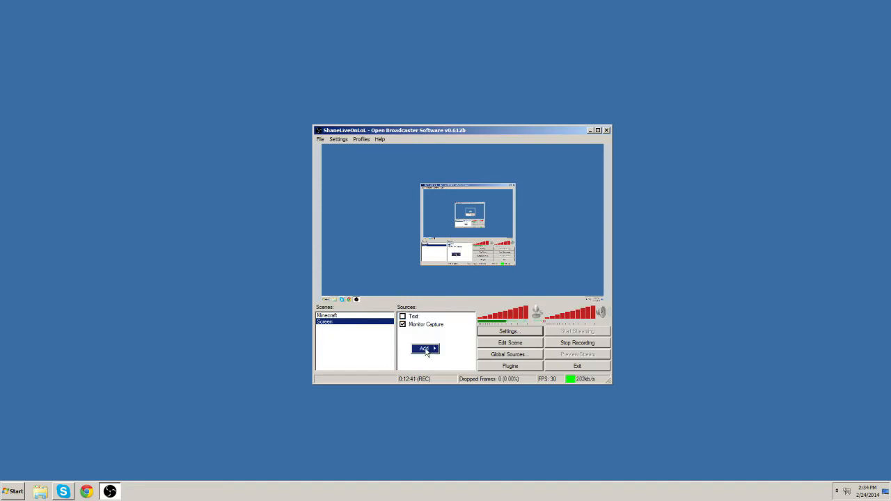
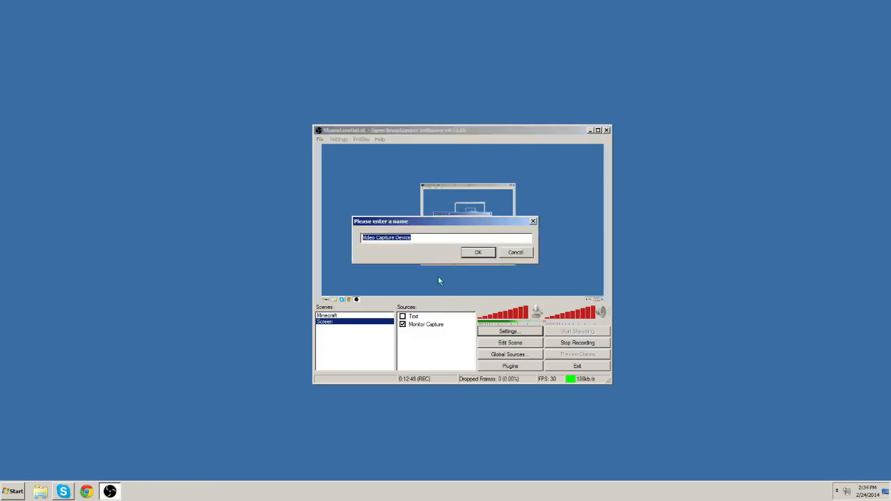
# Step: Accept the default device name, look at the available devices, then cancel adding the video capture device
pyautogui.click(479, 252)
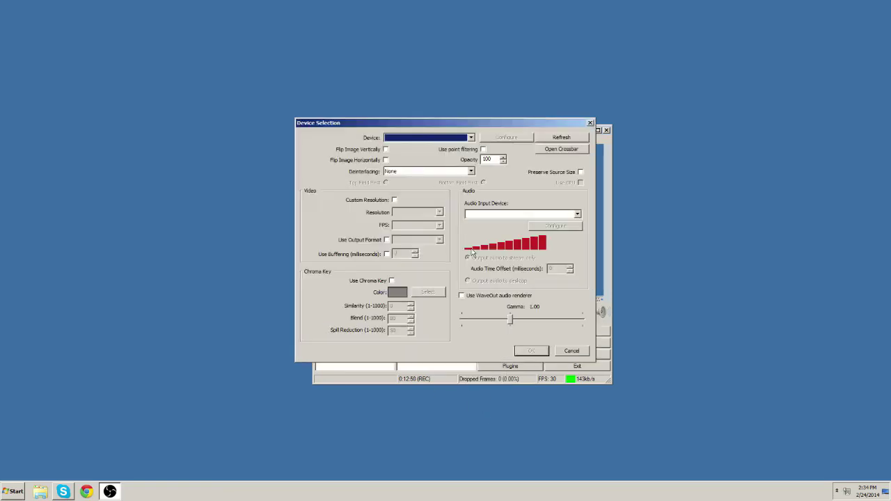
pyautogui.click(444, 137)
pyautogui.click(570, 351)
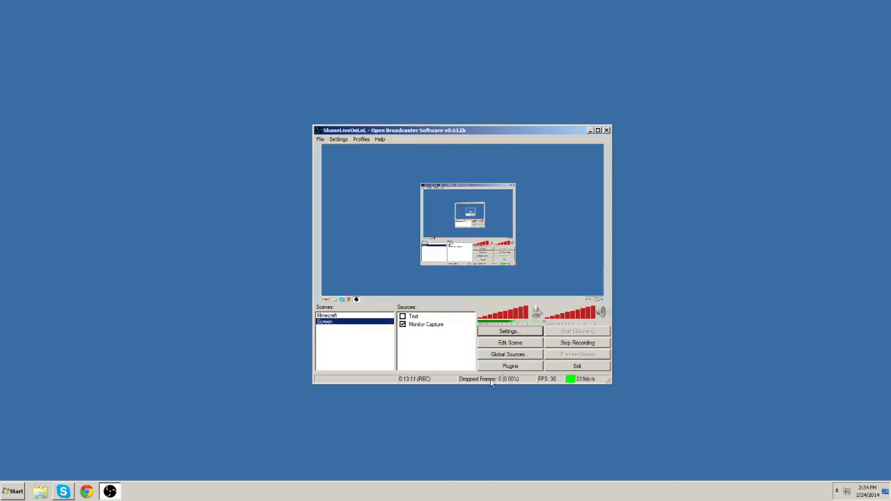
# Step: Bring up the add-source choices in OBS and dismiss them without adding anything
pyautogui.rightClick(416, 357)
pyautogui.moveTo(424, 358)
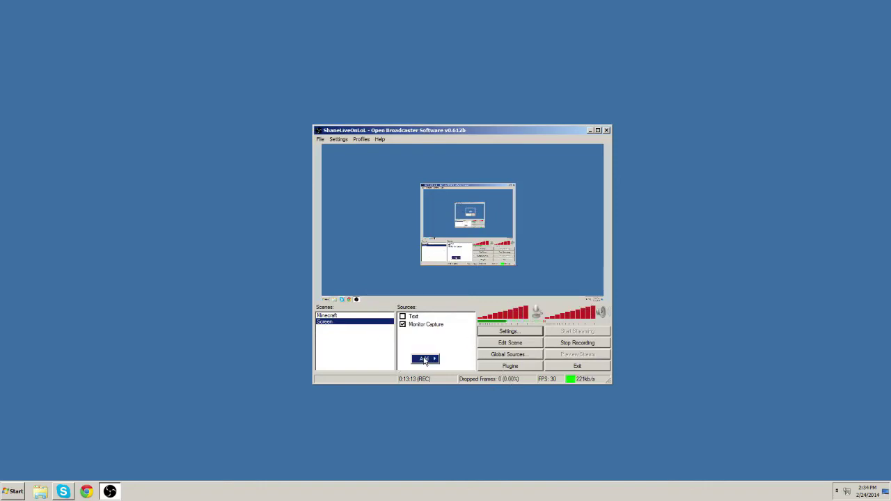
pyautogui.click(447, 433)
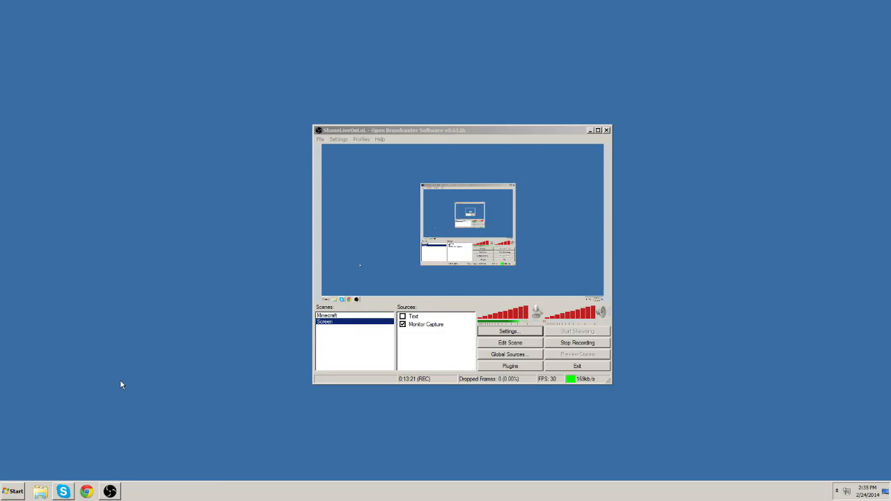
# Step: Launch Minecraft.exe from the Start search, allow it to run, and start the game from the launcher
pyautogui.click(12, 492)
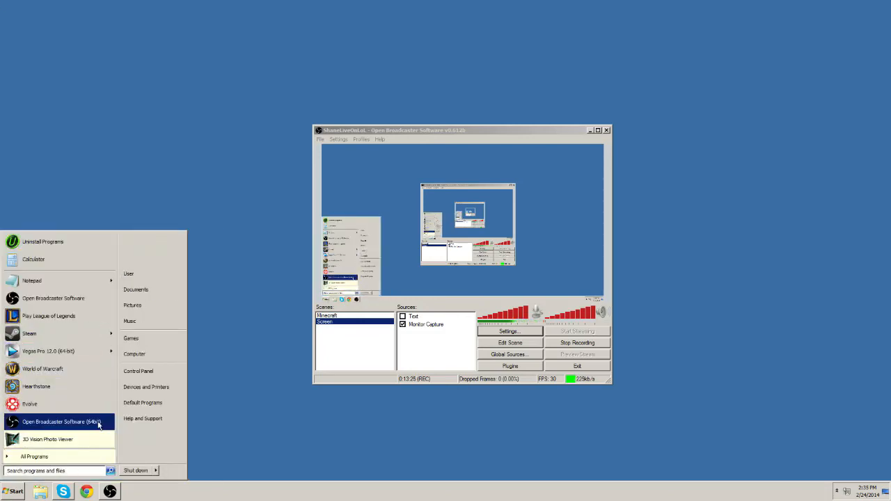
pyautogui.write('minecraft')
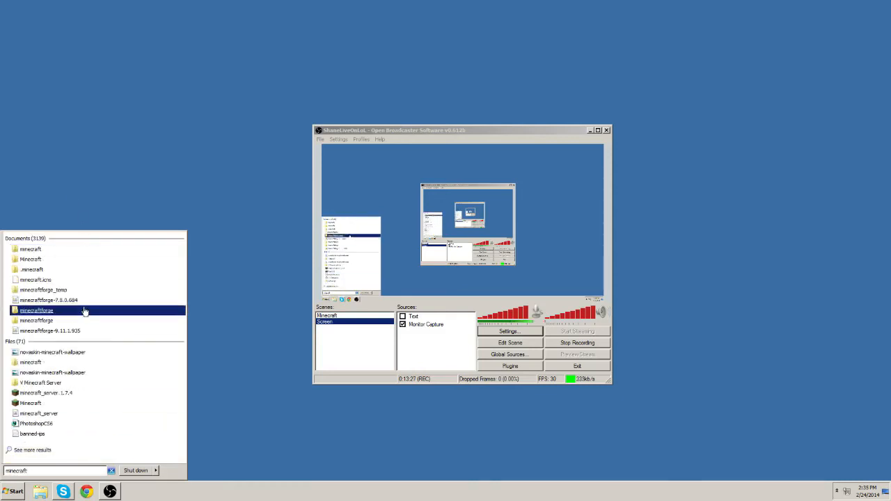
pyautogui.click(31, 403)
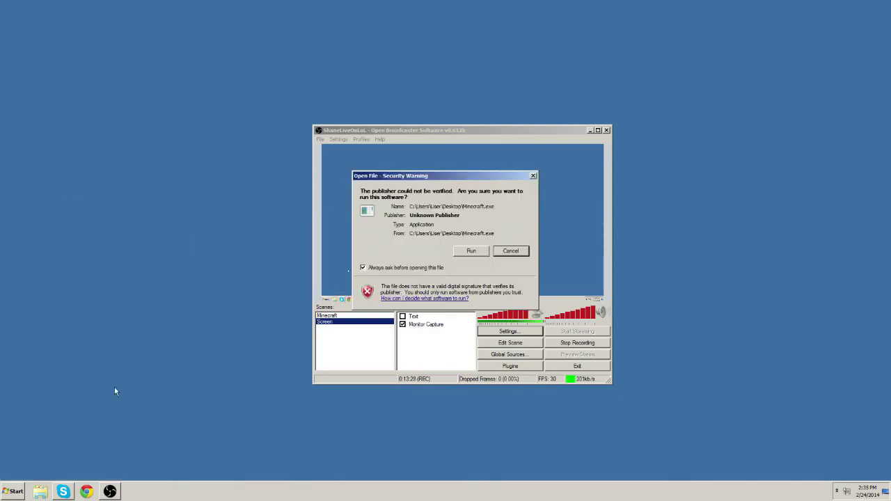
pyautogui.click(472, 252)
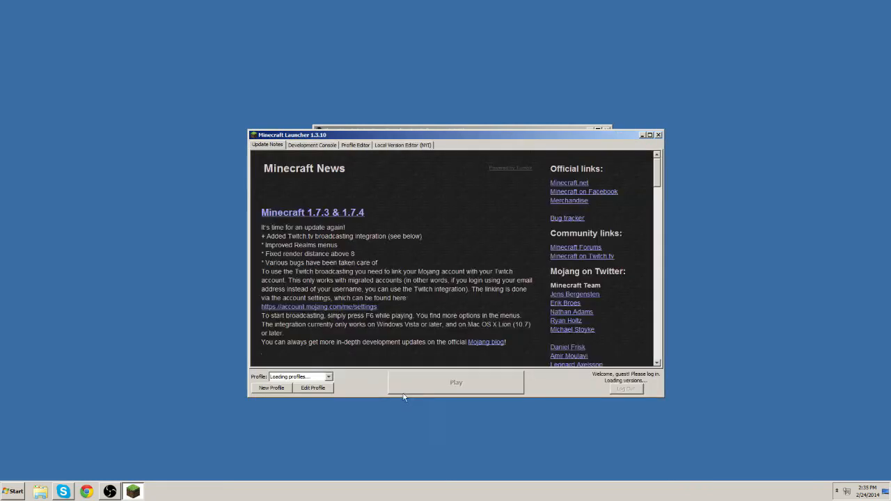
pyautogui.click(415, 393)
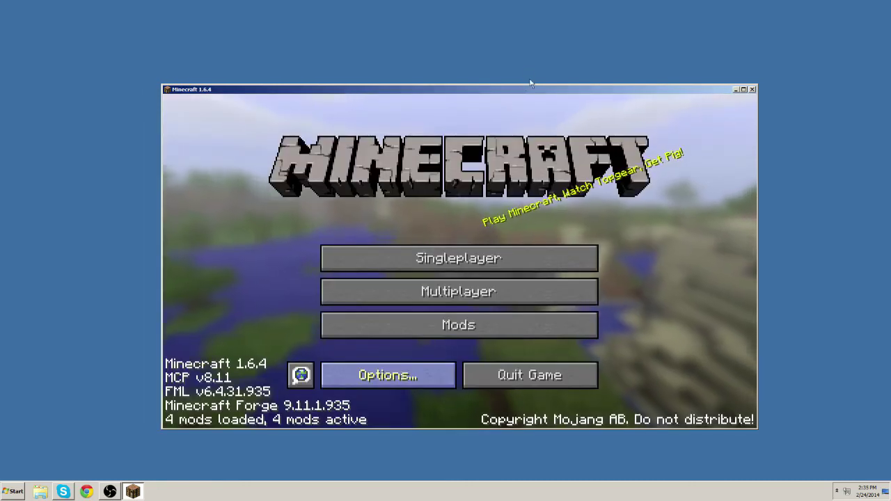
# Step: Arrange the Minecraft window on the left and the OBS window beside it on the right
pyautogui.moveTo(523, 88)
pyautogui.mouseDown()
pyautogui.moveTo(654, 80)
pyautogui.moveTo(374, 90)
pyautogui.mouseUp()
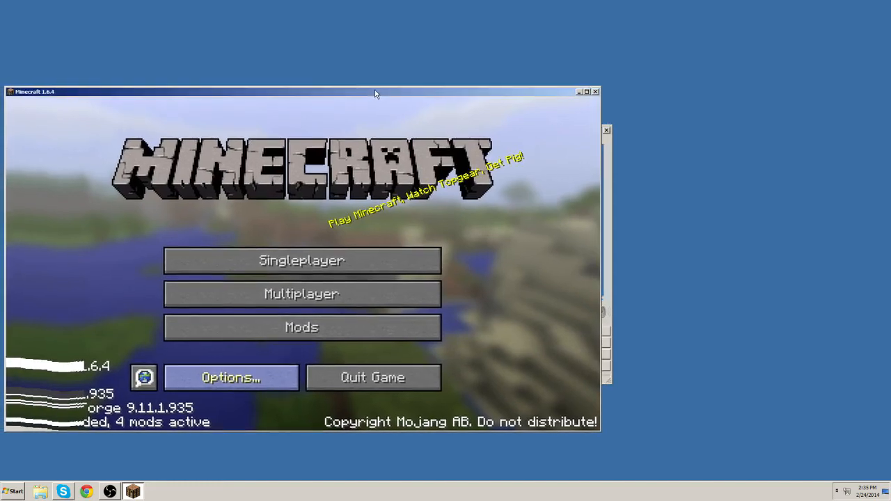
pyautogui.moveTo(488, 132); pyautogui.dragTo(822, 147)
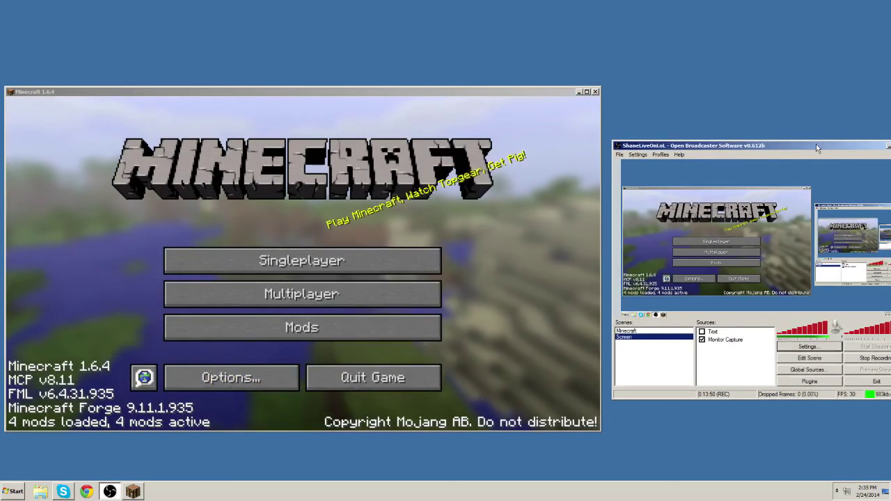
# Step: Add a Game Capture source named Minecraft to the scene
pyautogui.rightClick(719, 361)
pyautogui.moveTo(731, 362)
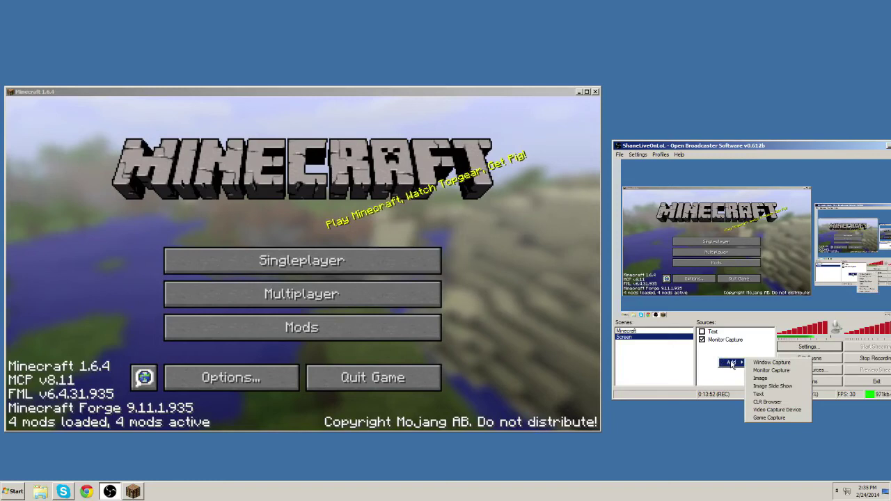
pyautogui.click(765, 419)
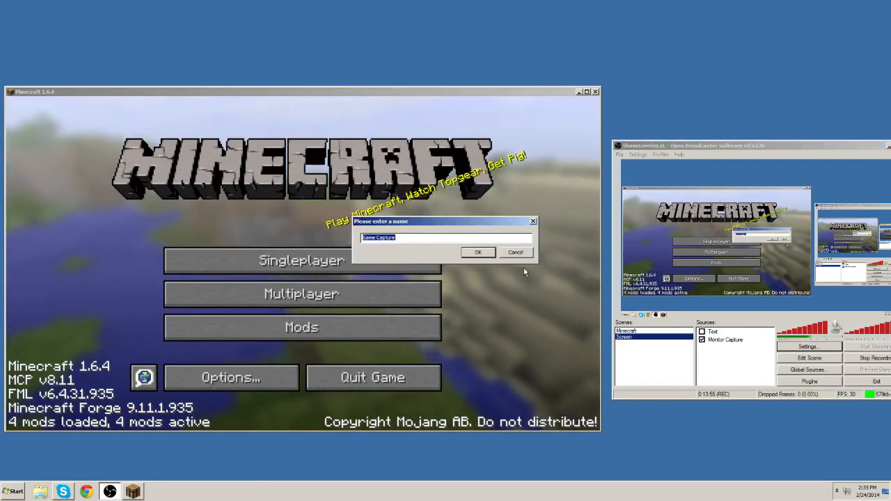
pyautogui.write('Minecraft')
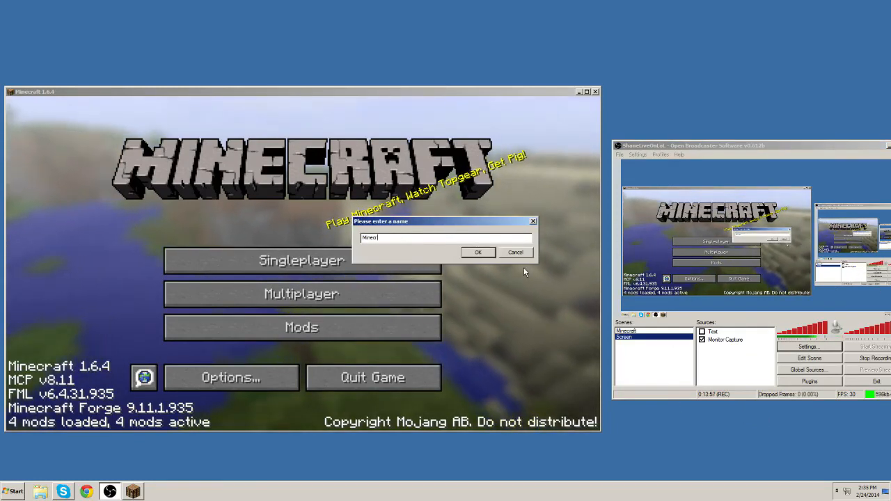
pyautogui.press('Return')
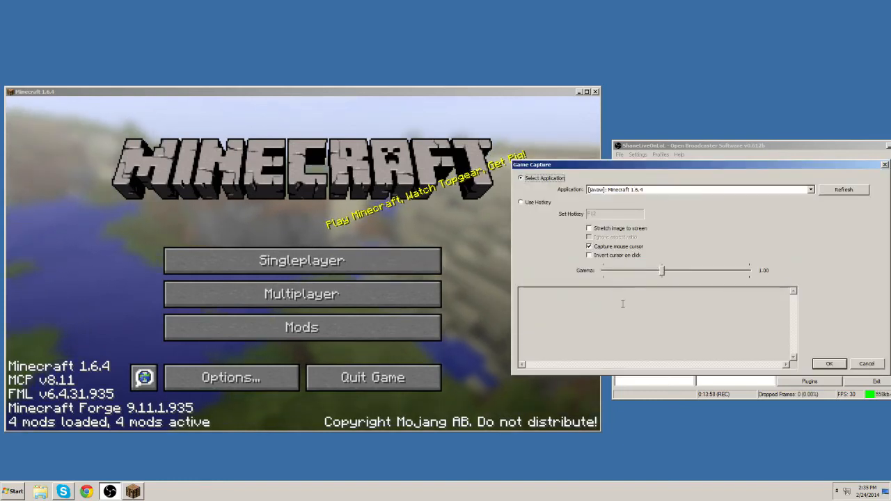
pyautogui.moveTo(626, 164); pyautogui.dragTo(525, 172)
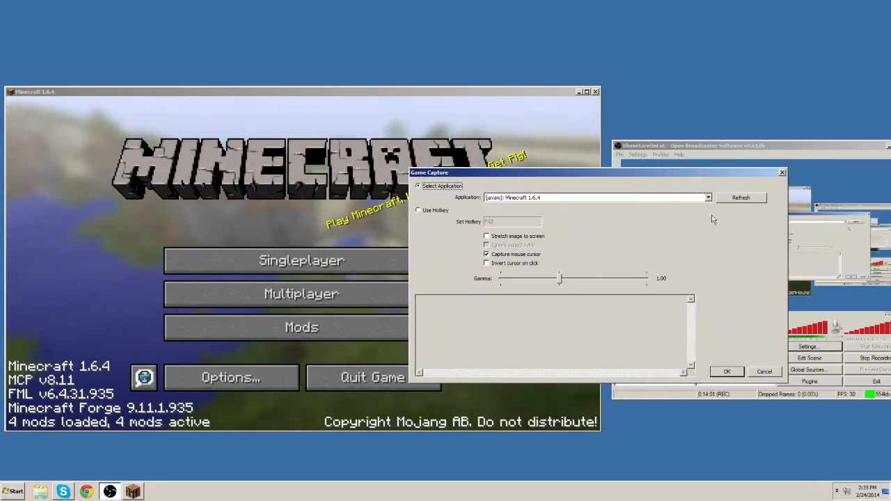
# Step: Capture [javaw]: Minecraft 1.6.4, stretched to fill the screen ignoring aspect ratio
pyautogui.click(603, 198)
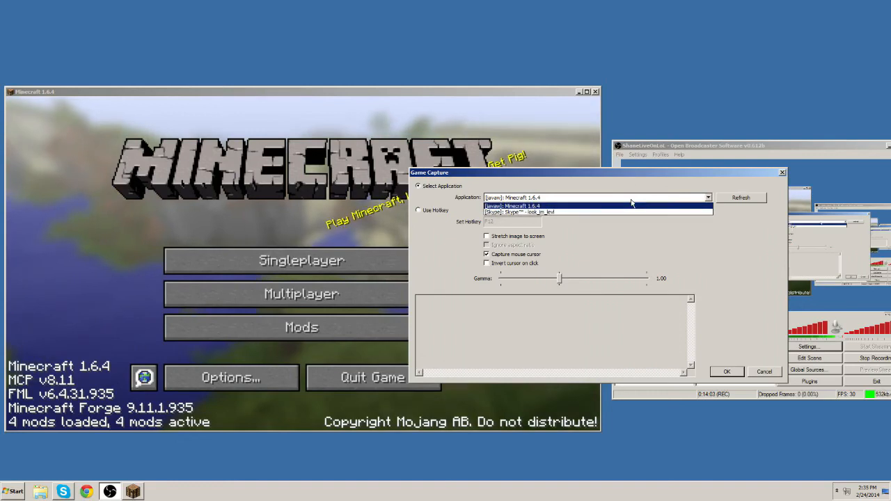
pyautogui.click(603, 206)
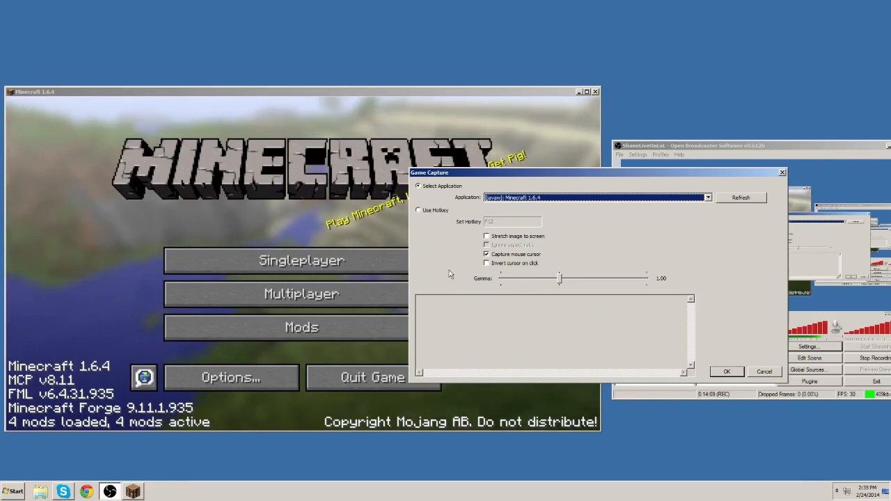
pyautogui.click(487, 236)
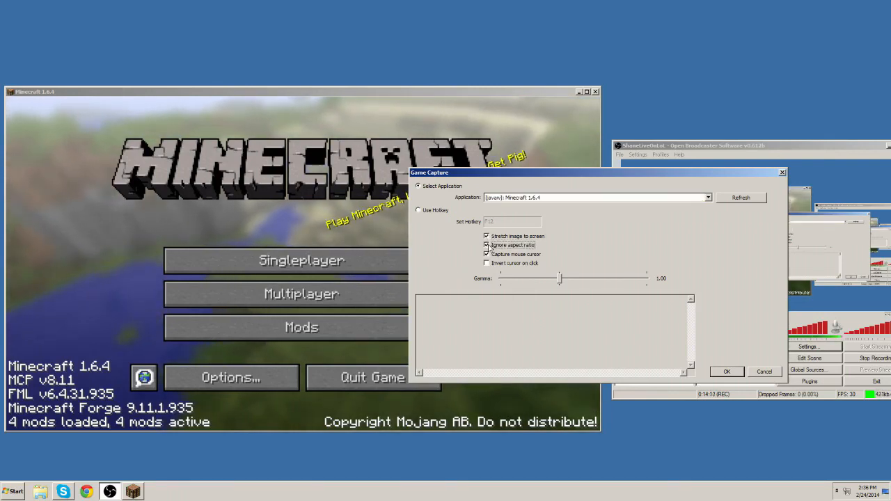
pyautogui.click(726, 372)
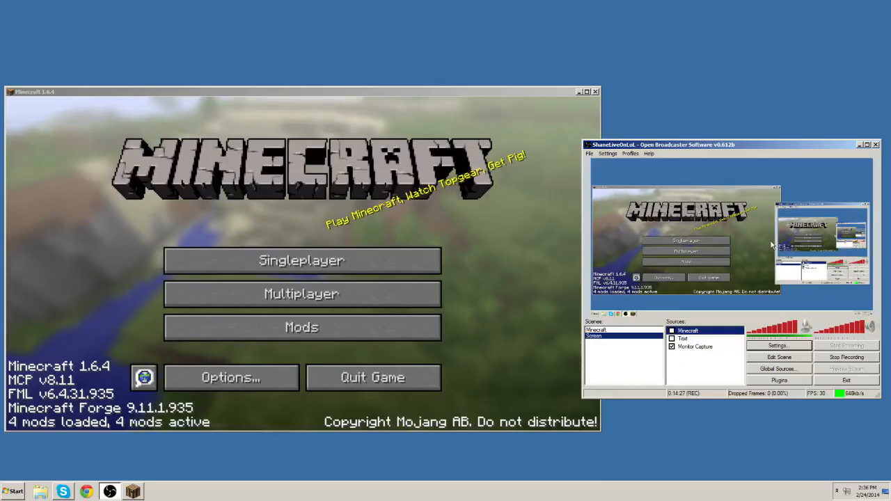
# Step: Enable the Text source and move it to the top of the scene's sources
pyautogui.click(672, 339)
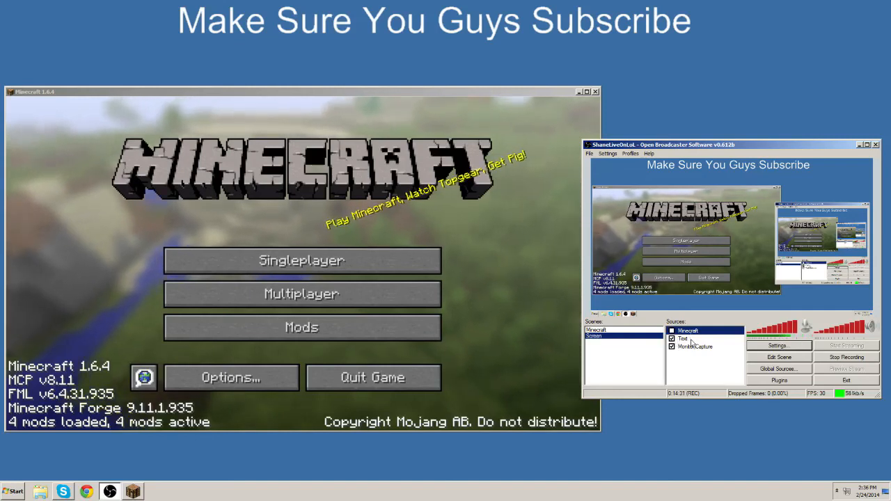
pyautogui.rightClick(691, 338)
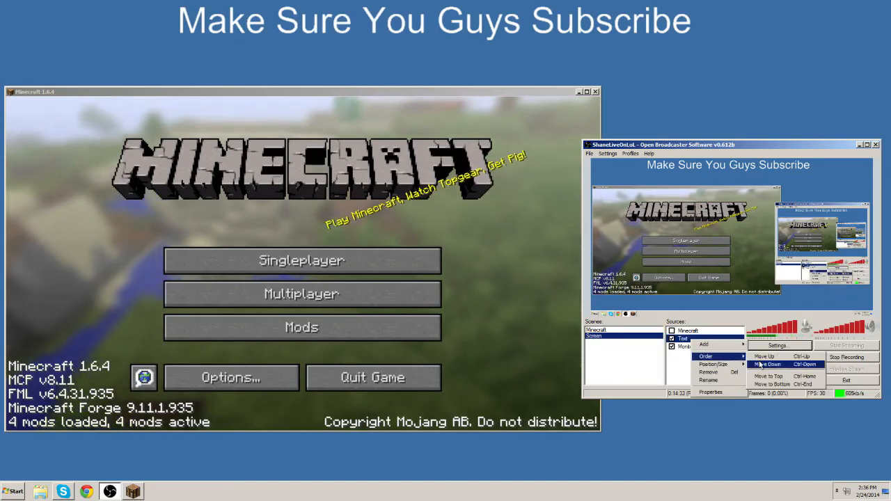
pyautogui.click(726, 348)
pyautogui.rightClick(726, 346)
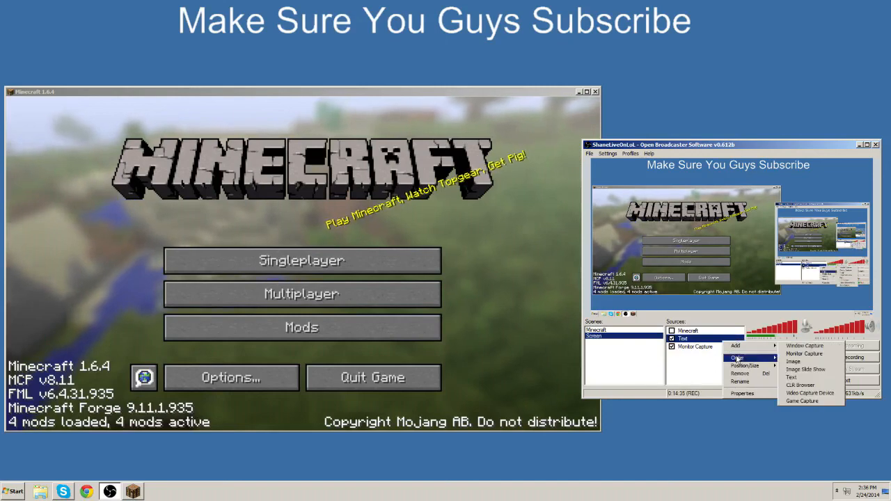
pyautogui.click(794, 356)
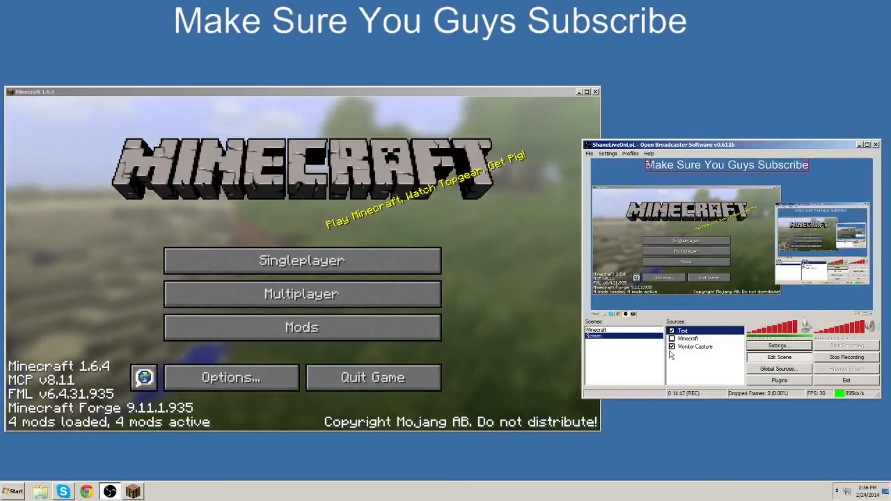
# Step: Restyle the Text source in Cyberfall at size 55 reading 'Make Sure You Guys Subscribe!'
pyautogui.rightClick(699, 330)
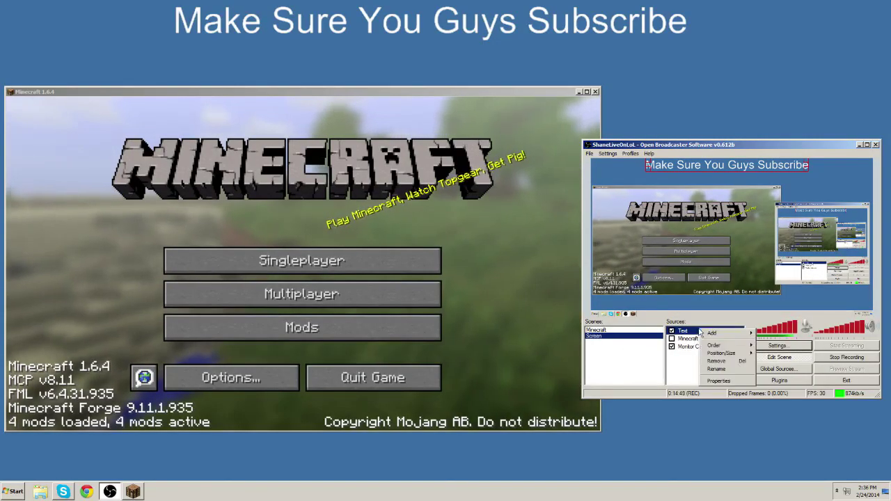
pyautogui.click(717, 382)
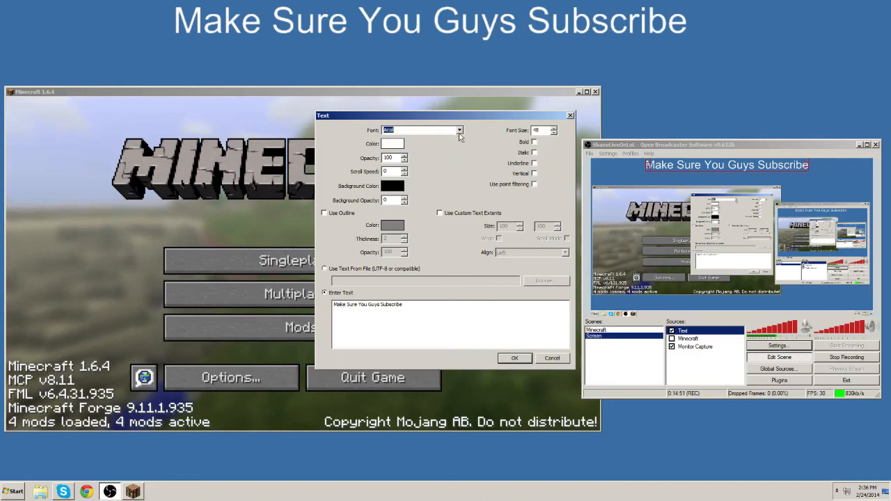
pyautogui.click(459, 130)
pyautogui.click(418, 278)
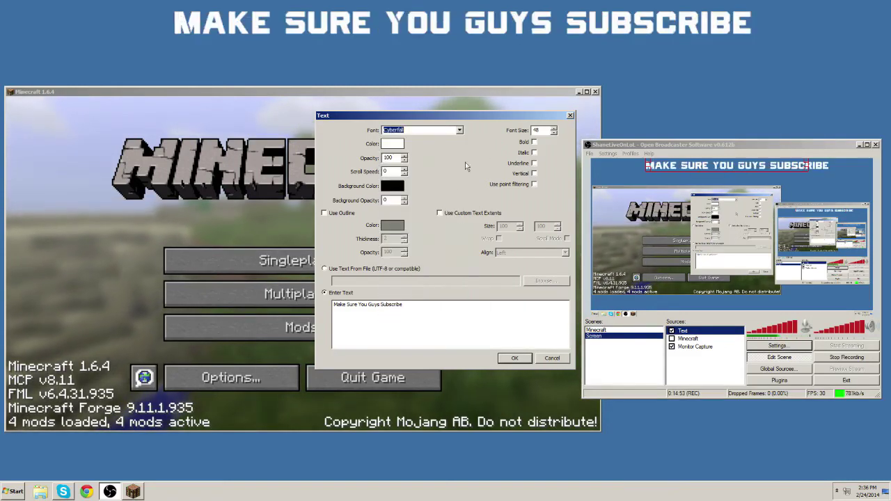
pyautogui.doubleClick(540, 130)
pyautogui.write('55')
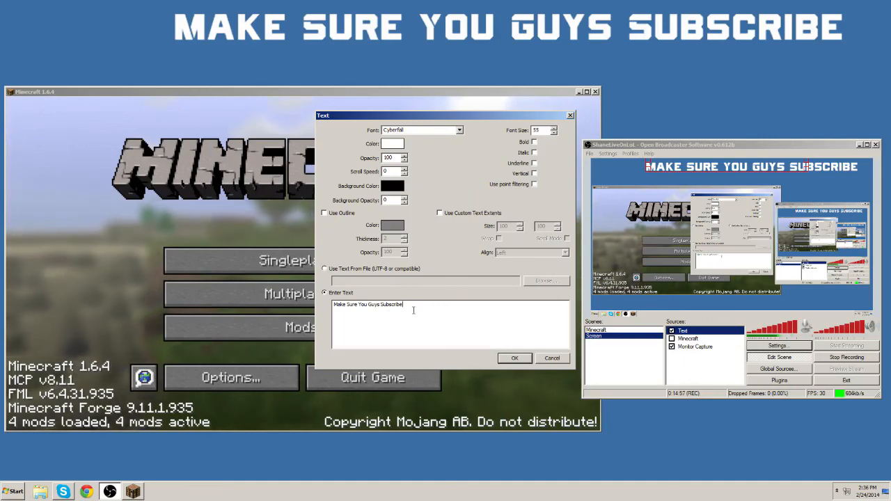
pyautogui.write('!')
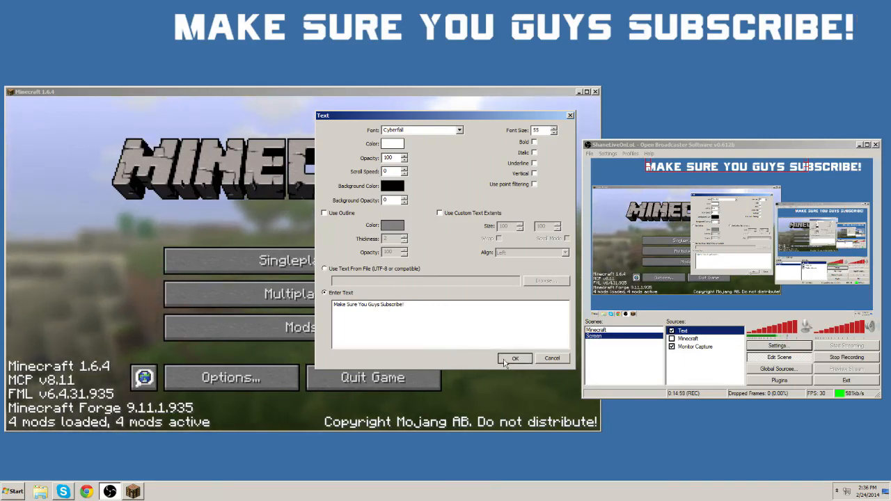
pyautogui.click(514, 359)
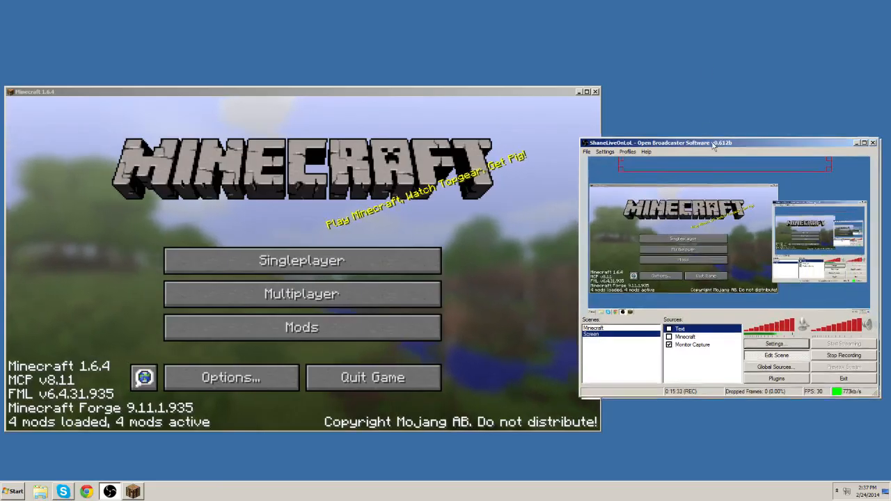
# Step: Move the OBS window back over Minecraft and finish editing the scene
pyautogui.moveTo(715, 146); pyautogui.dragTo(426, 146)
pyautogui.click(464, 358)
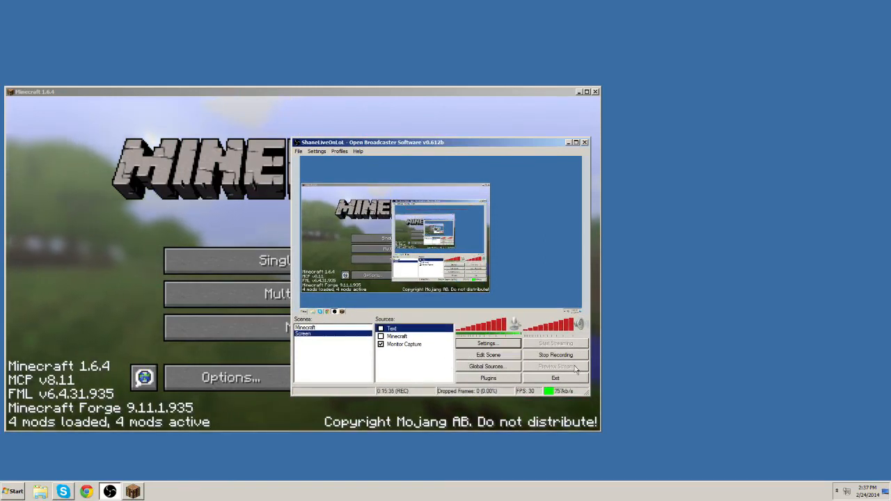